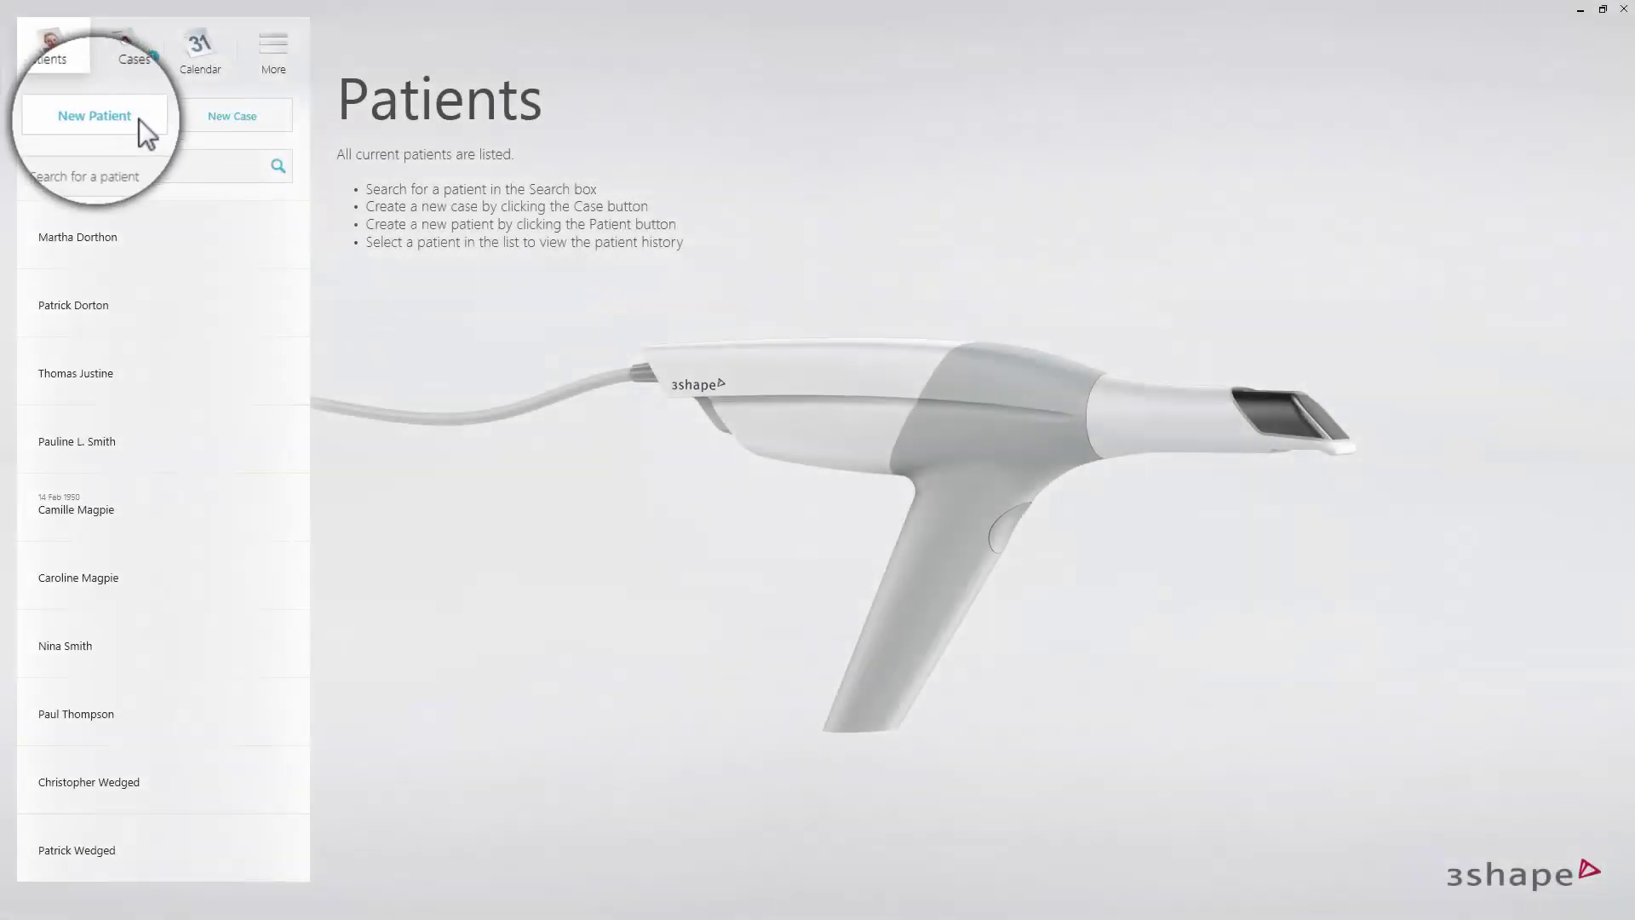
- Create and save a new patient record with the patient's first and last name
{"action": "left_click", "coordinate": [137, 119]}
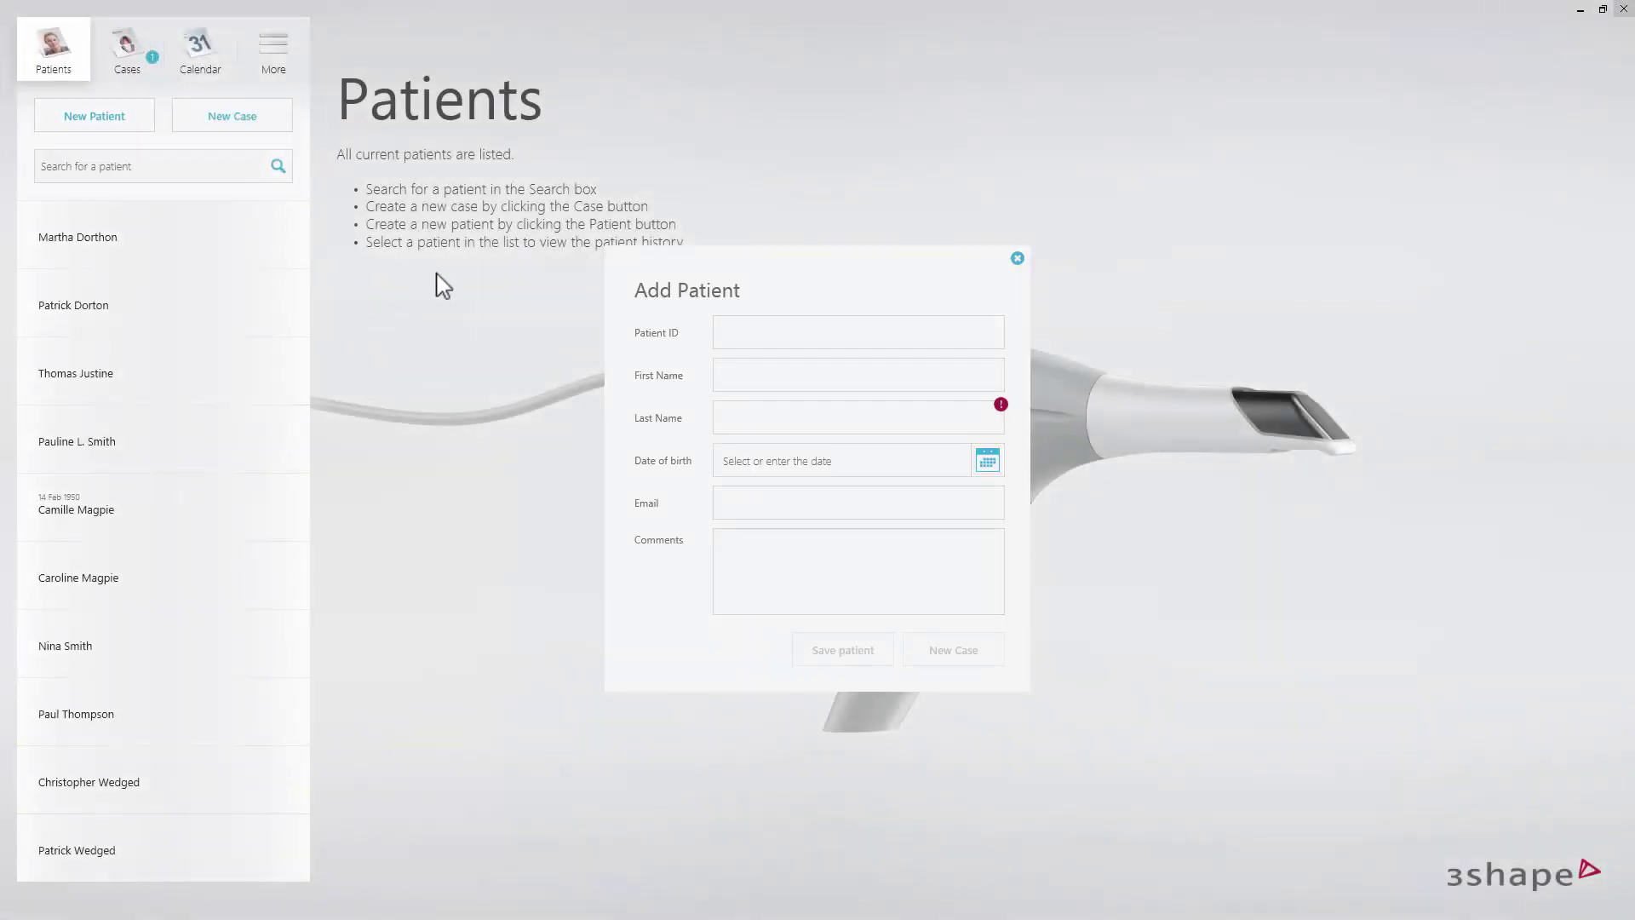
{"action": "type", "text": "Ed"}
{"action": "key", "text": "Tab"}
{"action": "type", "text": "Doe"}
{"action": "left_click", "coordinate": [812, 648]}
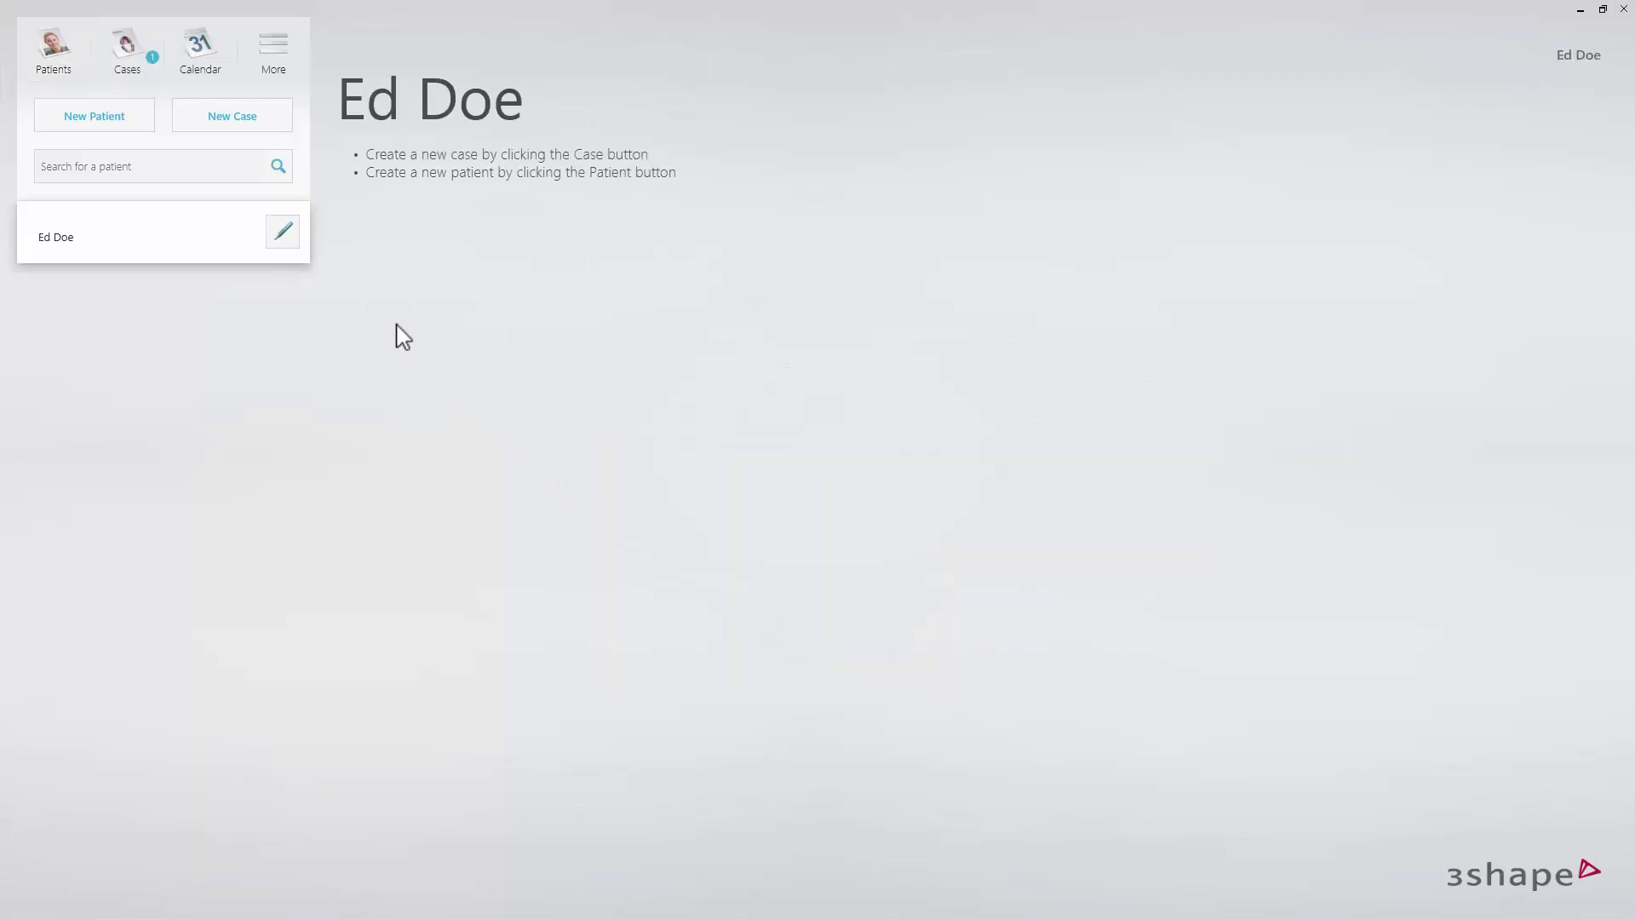
- Start a new case for this patient and choose In-house as the destination
{"action": "left_click", "coordinate": [287, 134]}
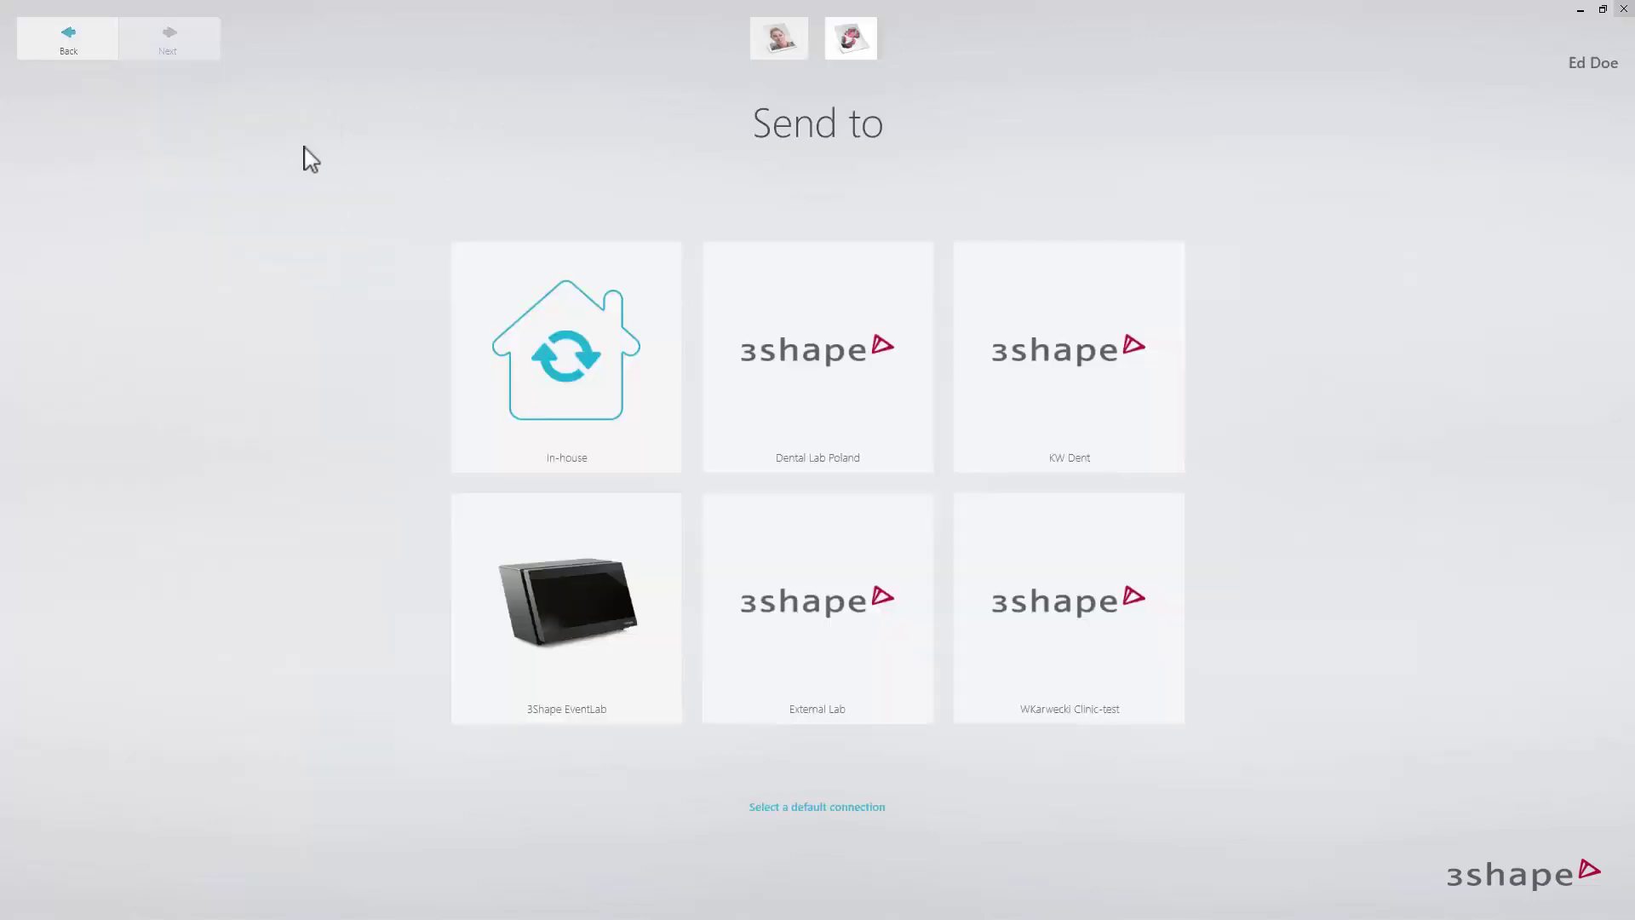
{"action": "left_click", "coordinate": [504, 355]}
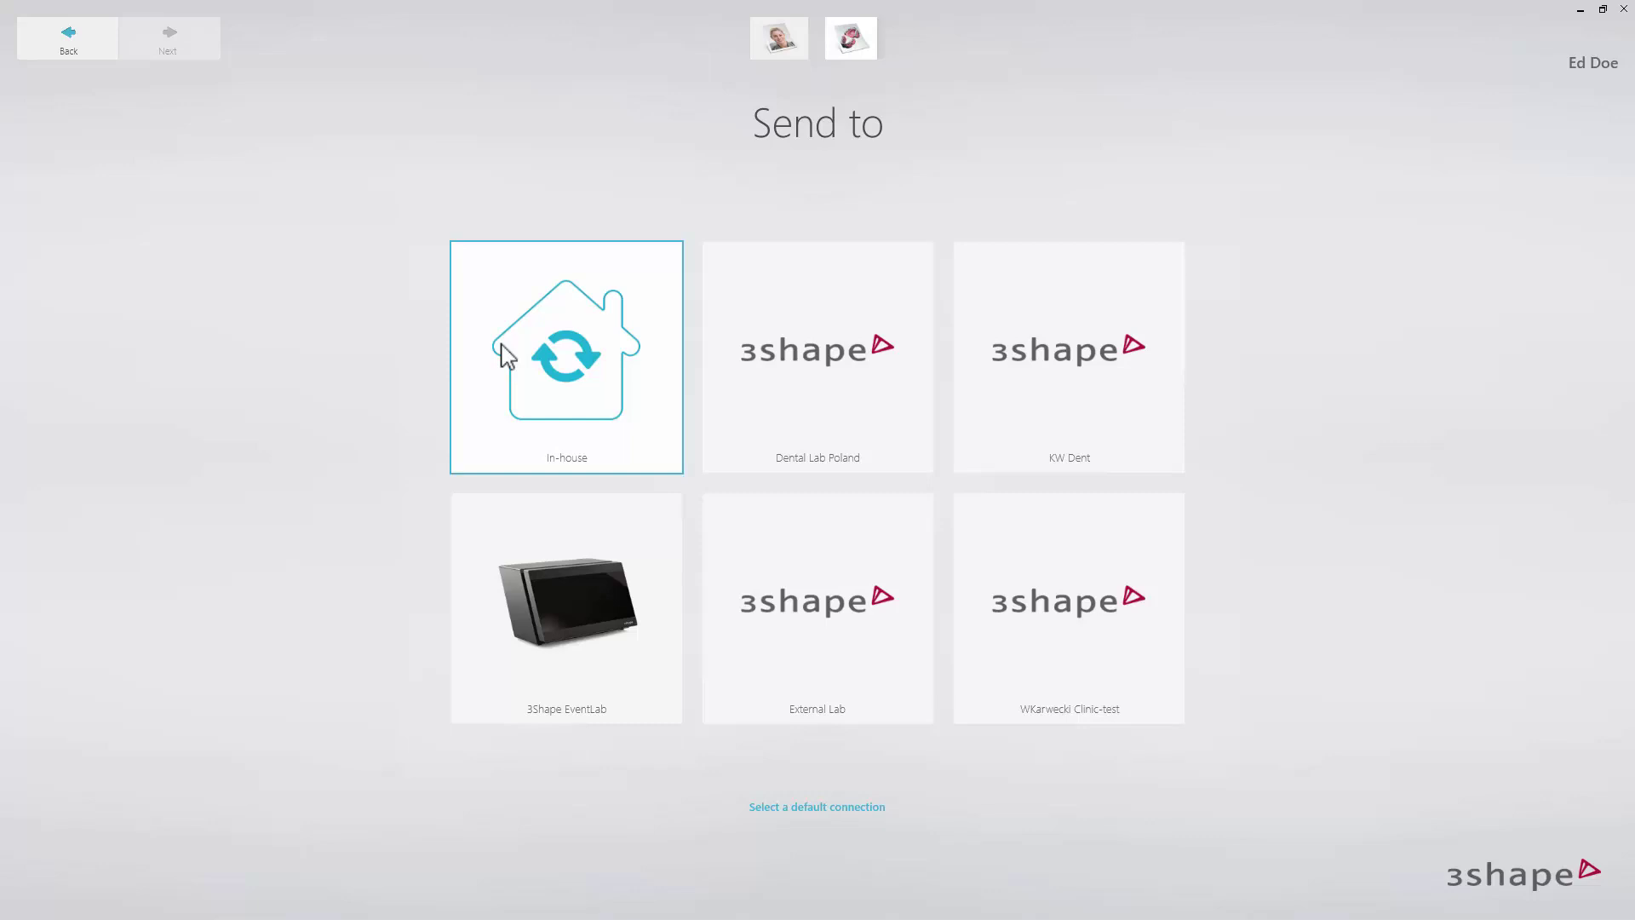
- Confirm the In-house destination to bring up the order form
{"action": "left_click", "coordinate": [505, 356]}
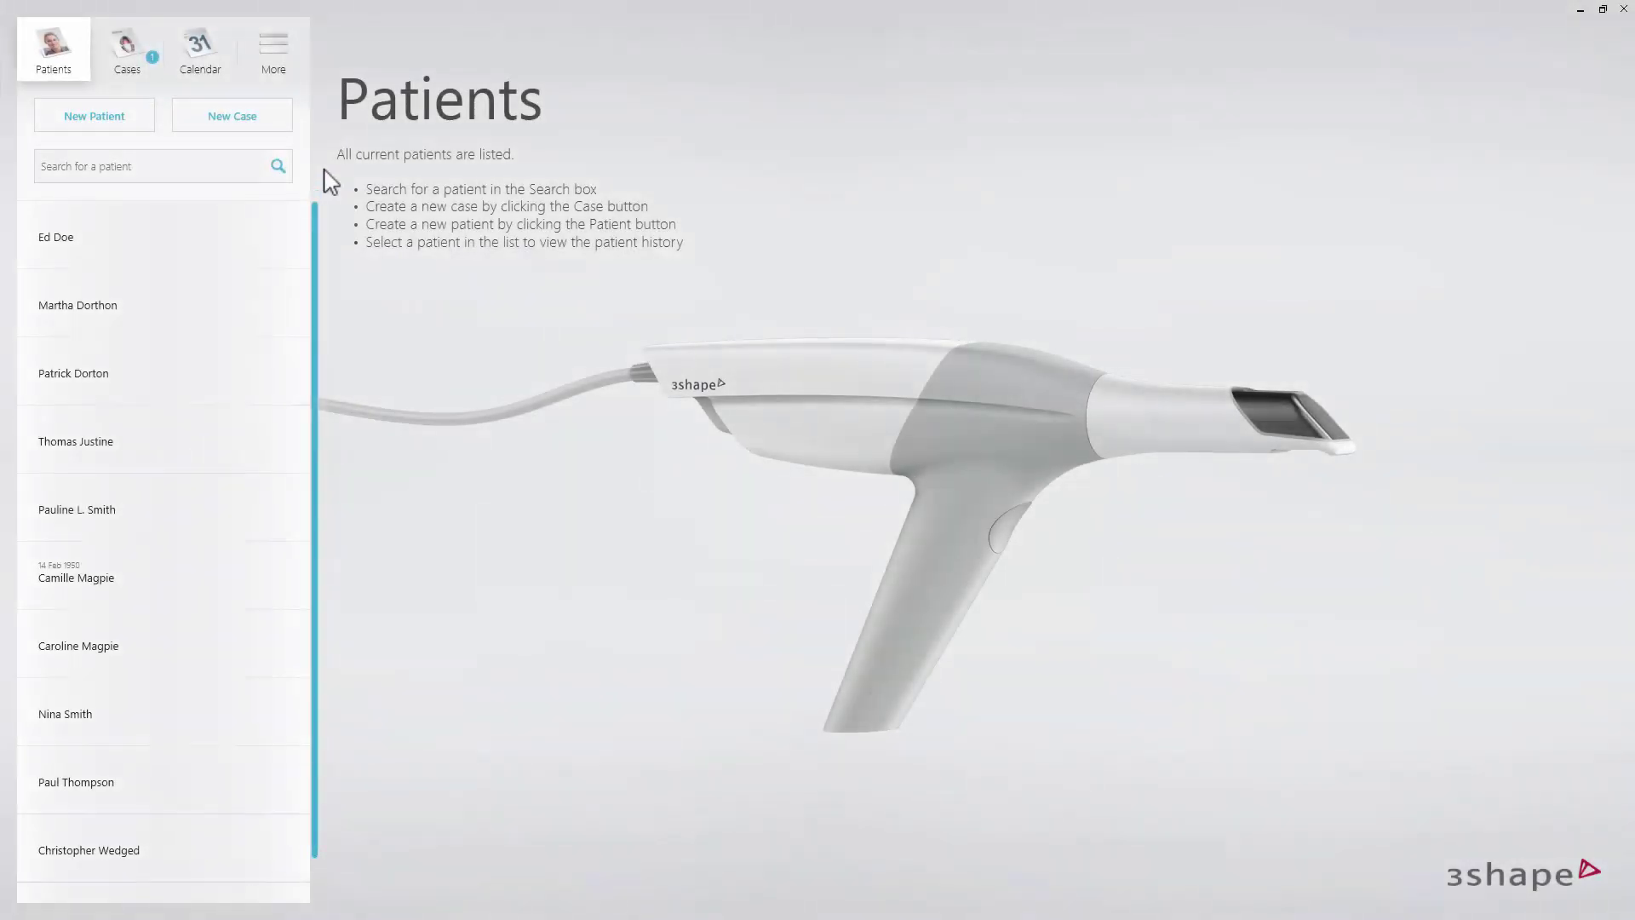
- Start another new case from the Cases list
{"action": "left_click", "coordinate": [136, 54]}
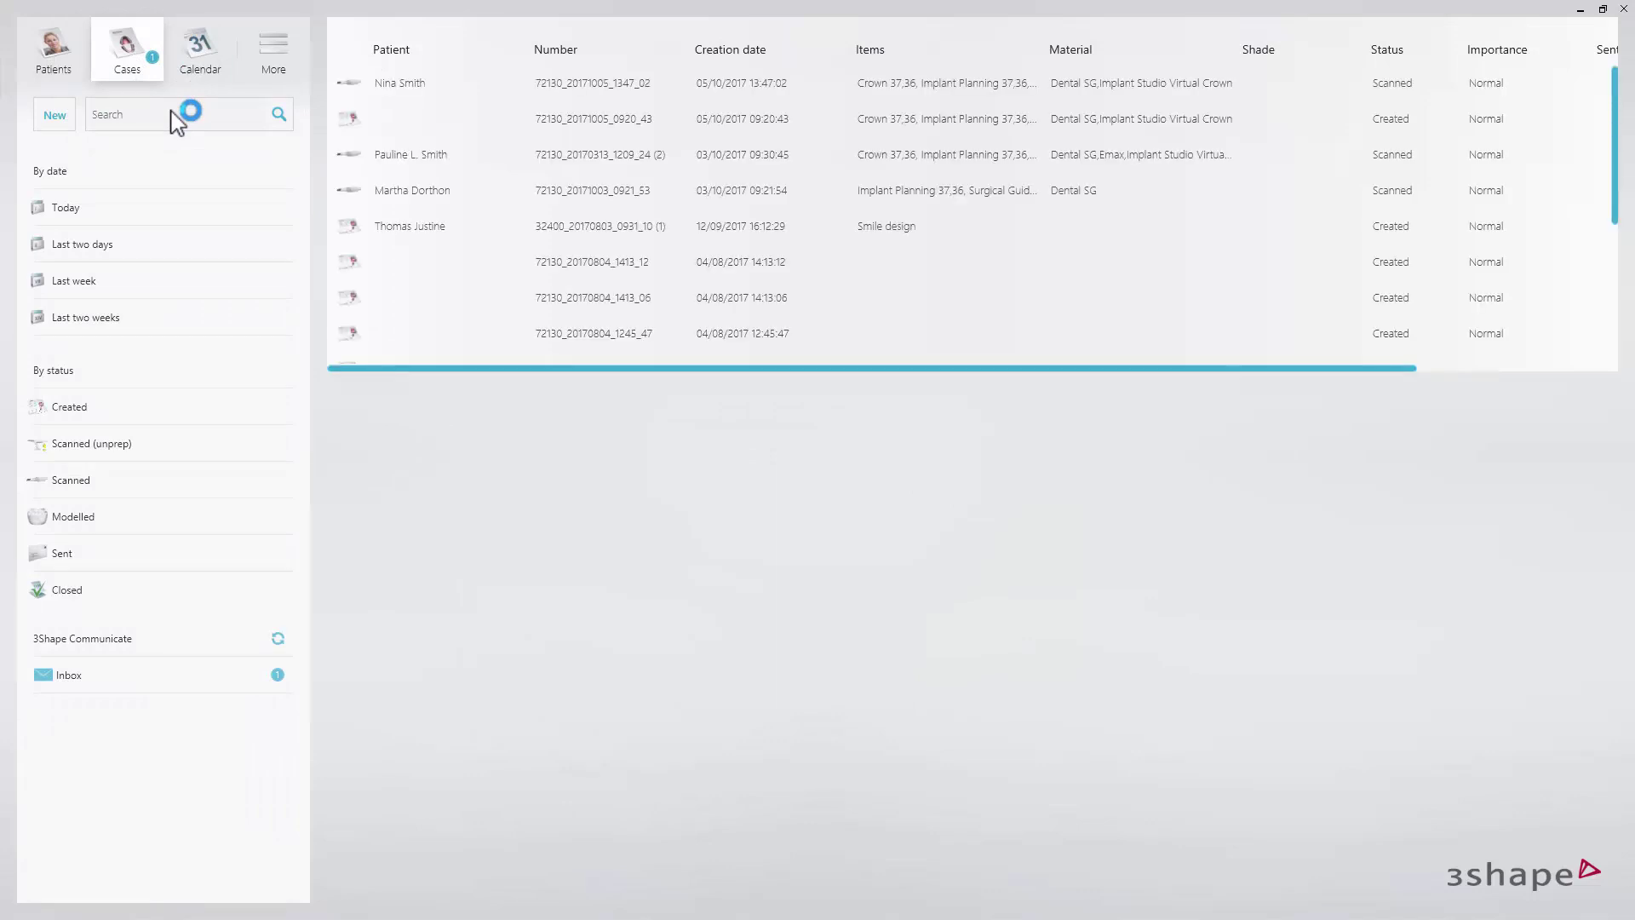
{"action": "left_click", "coordinate": [62, 120]}
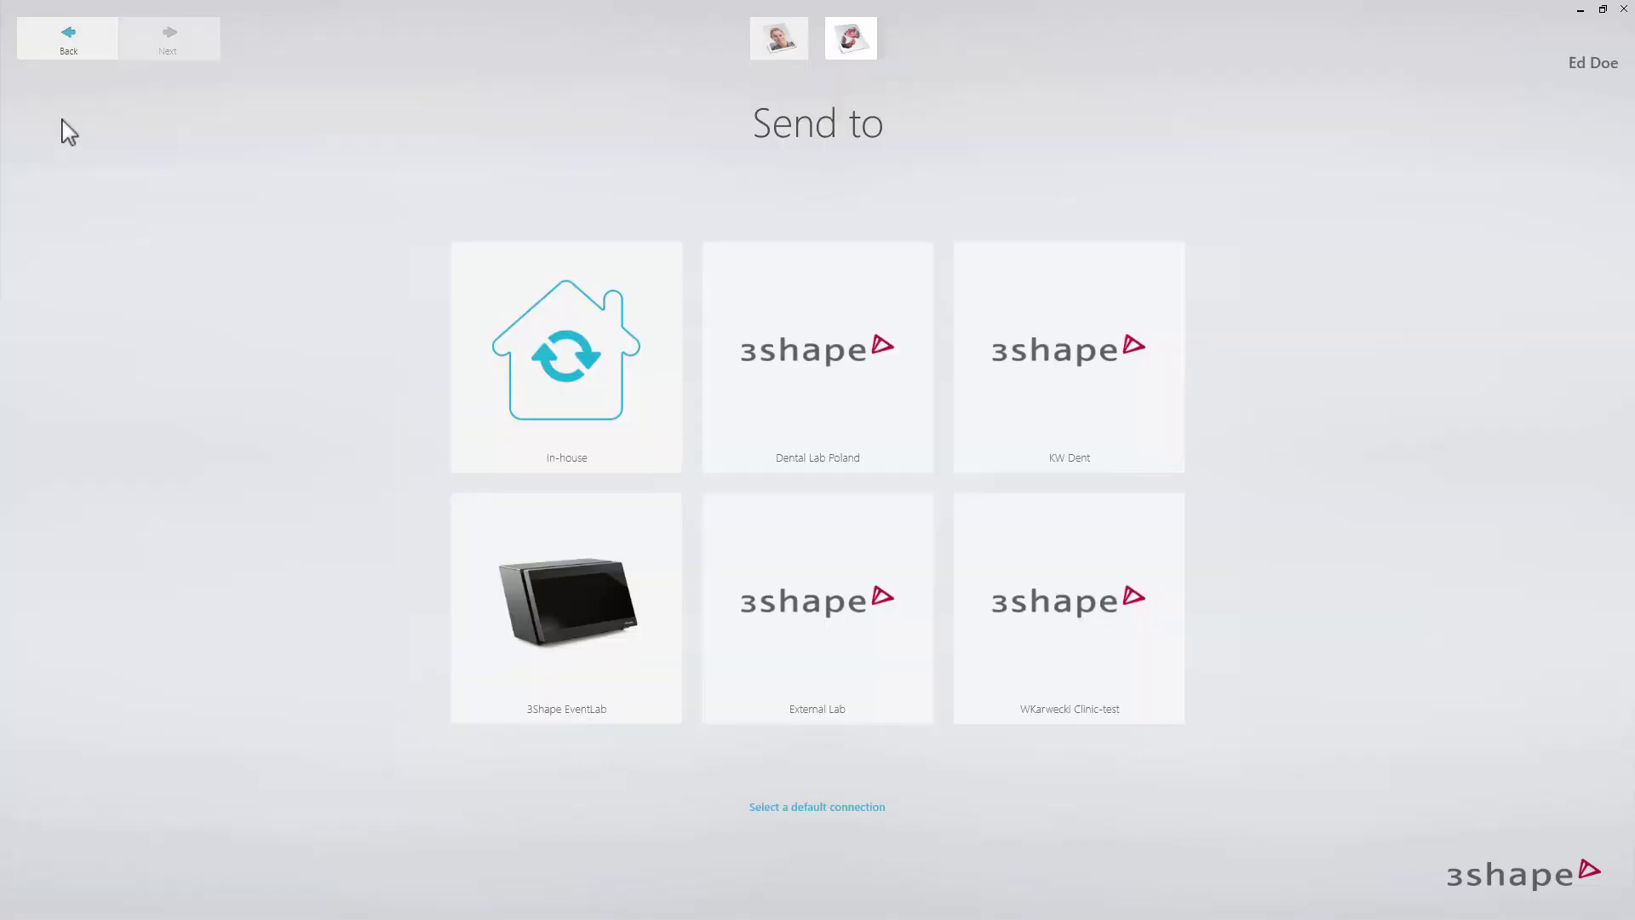
- Send the case in-house and attach a newly created patient with first and last name
{"action": "left_click", "coordinate": [502, 357]}
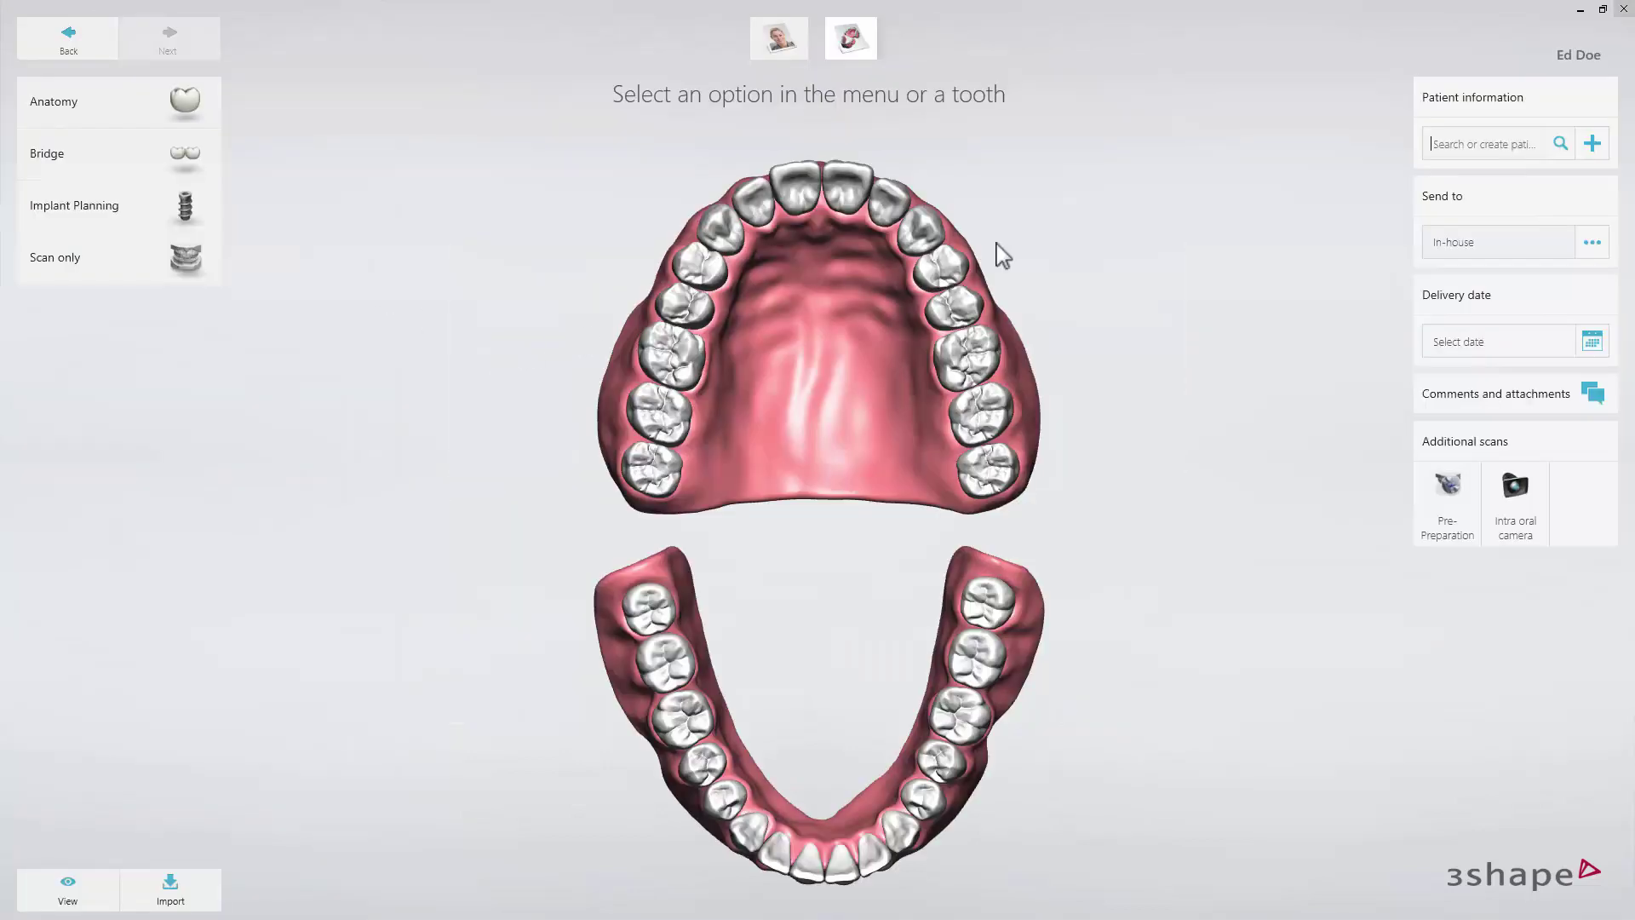
{"action": "left_click", "coordinate": [1440, 146]}
{"action": "type", "text": "Ed"}
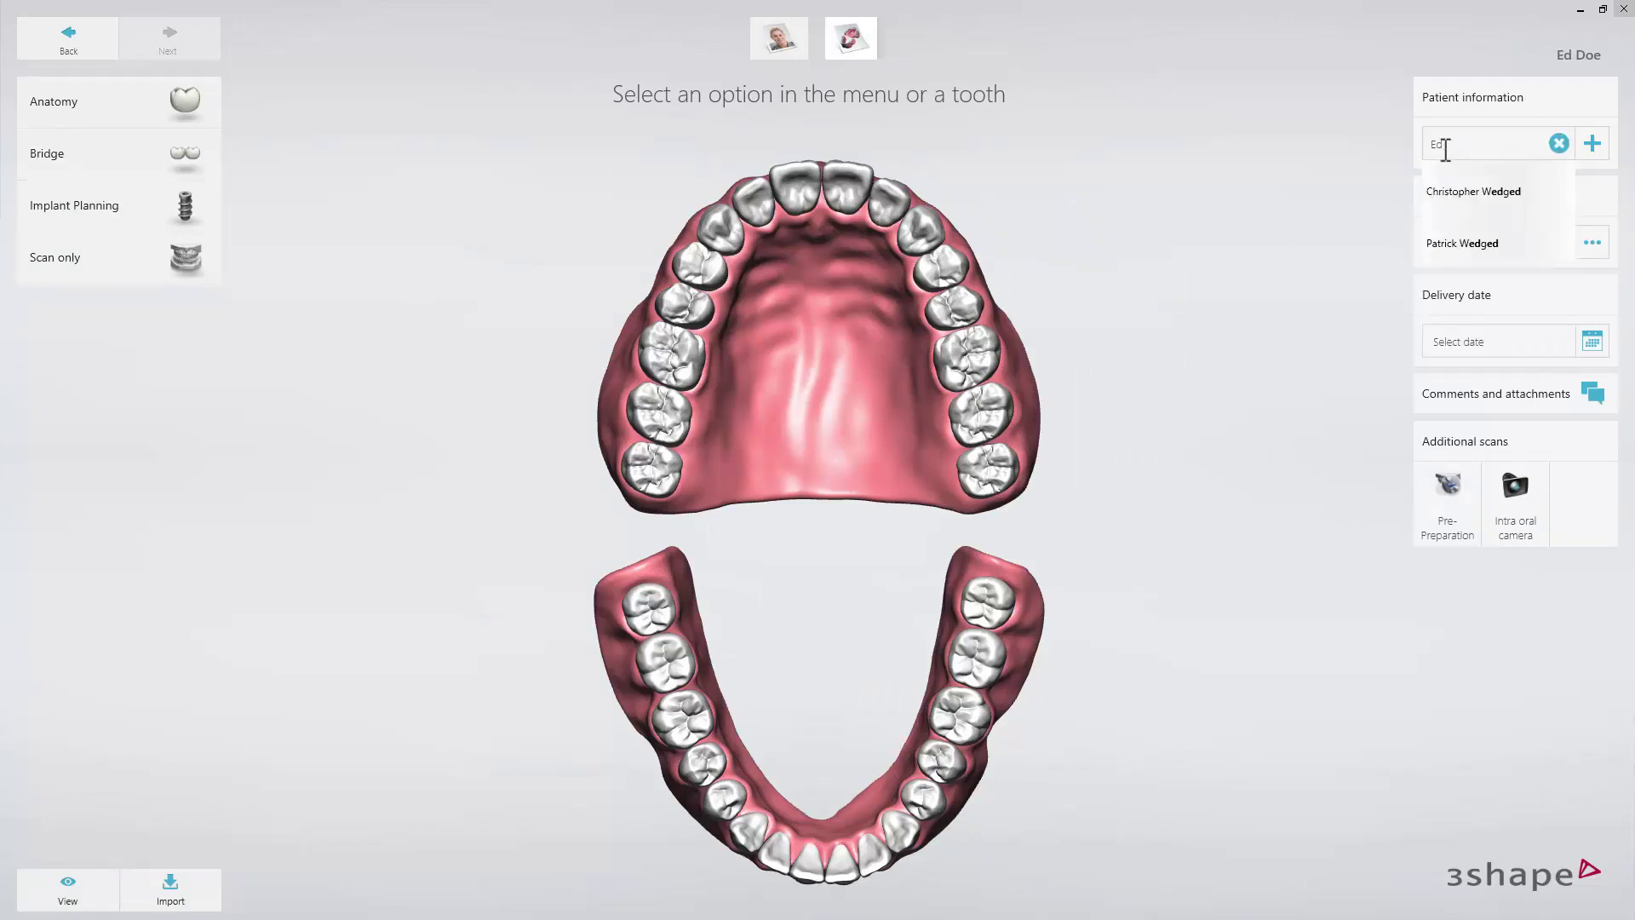
{"action": "left_click", "coordinate": [1607, 146]}
{"action": "left_click", "coordinate": [1608, 146]}
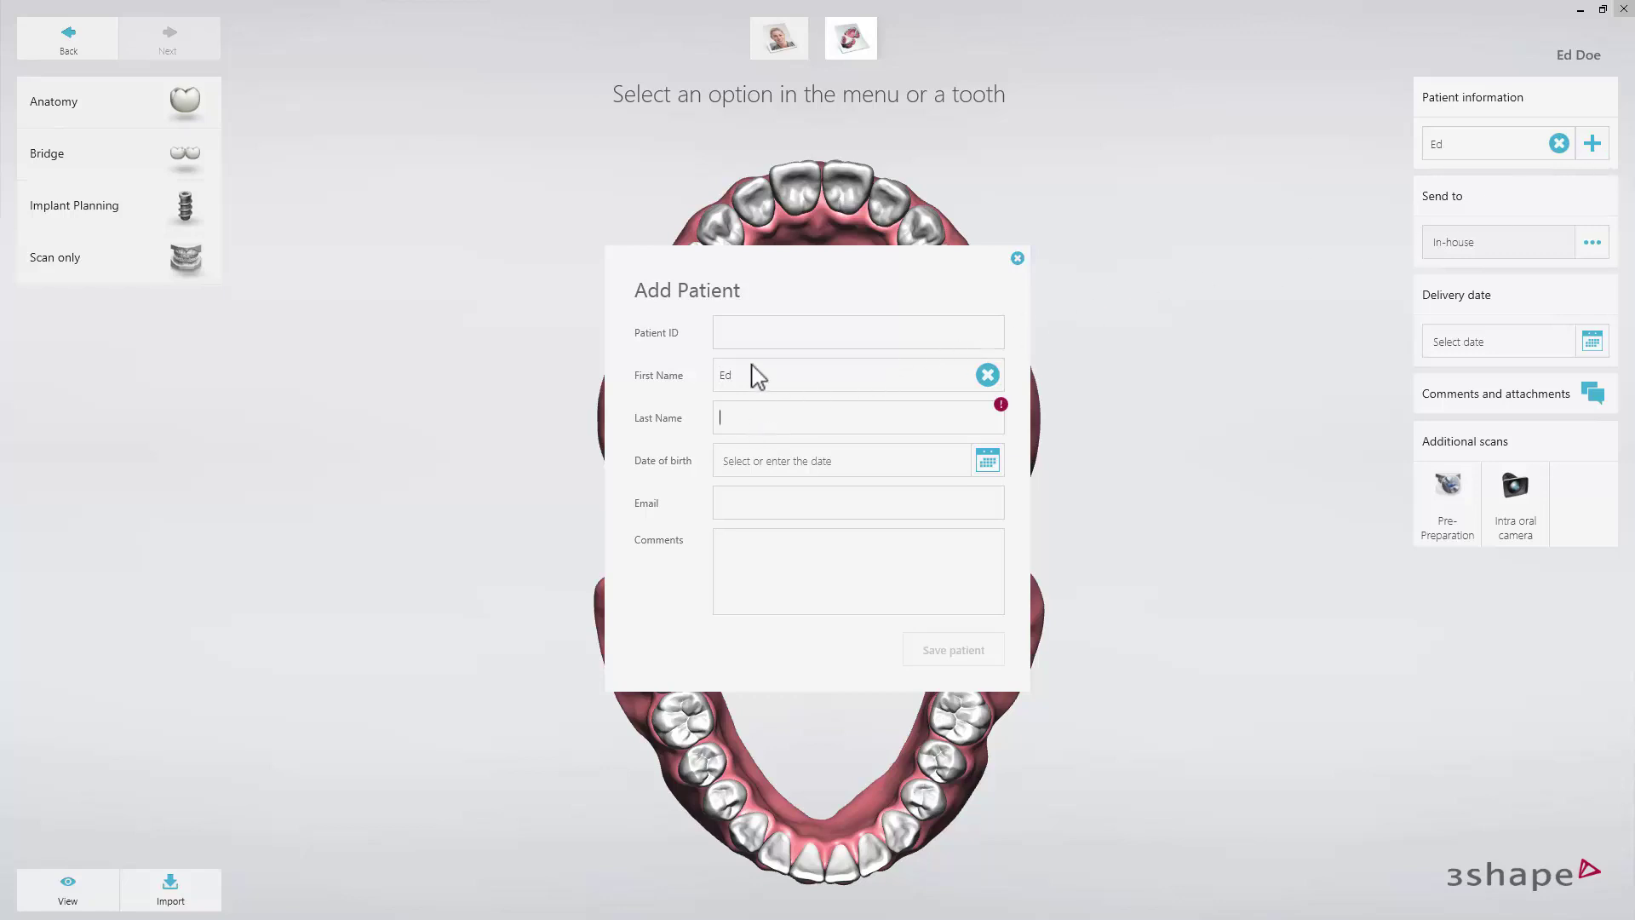
{"action": "type", "text": "Doe"}
{"action": "left_click", "coordinate": [924, 647]}
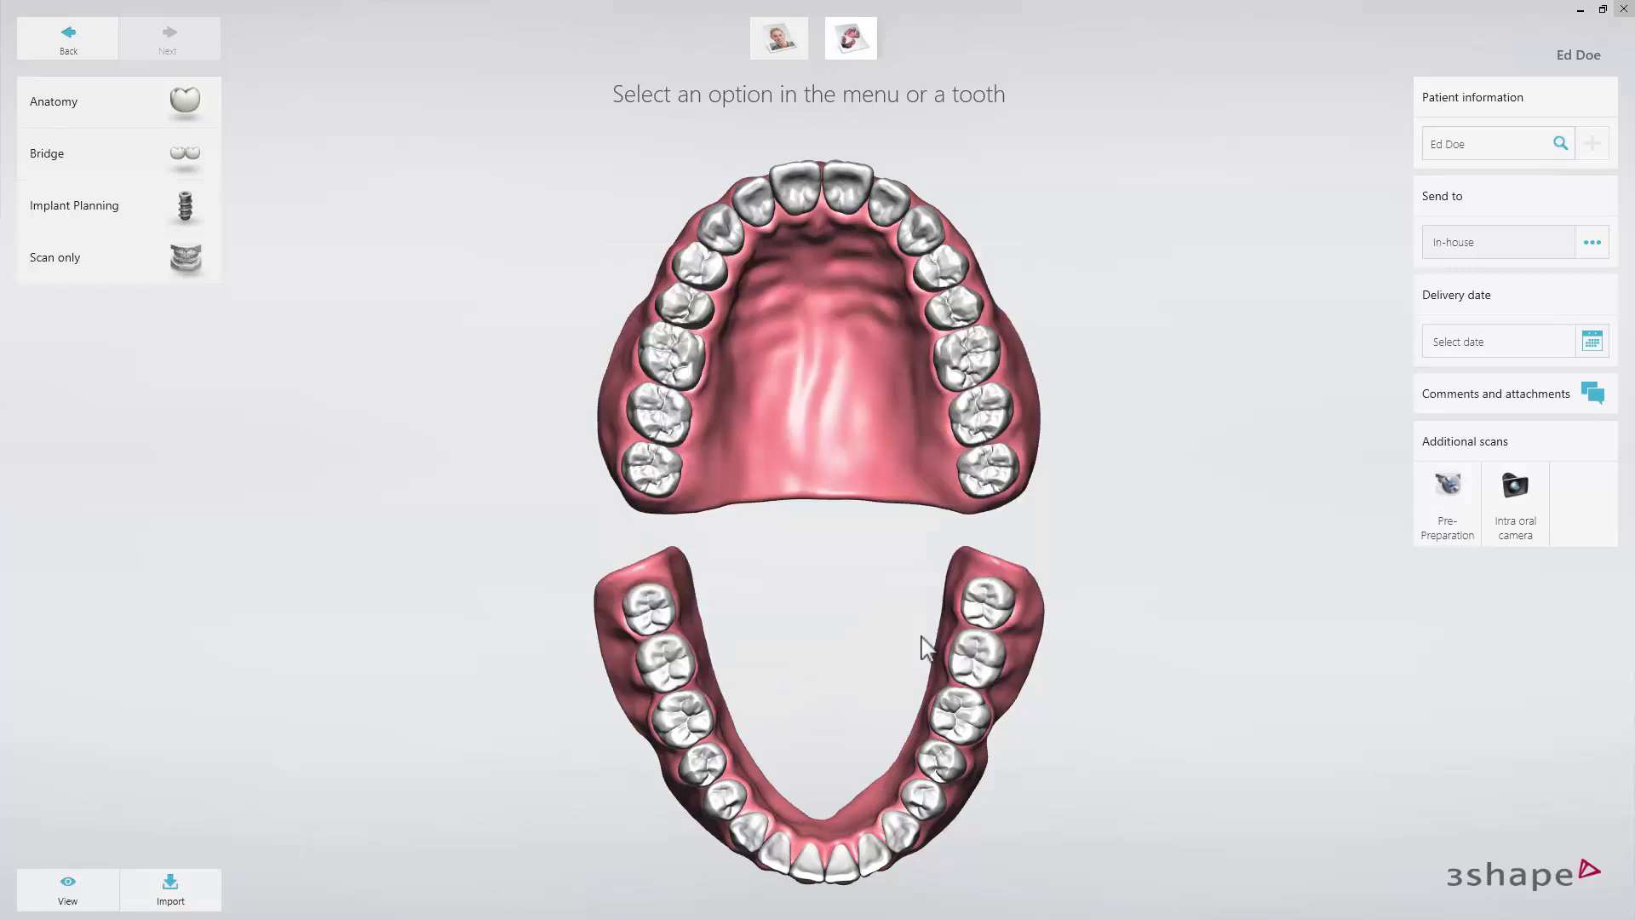
- Order edentulous Implant Planning for the lower arch, starting from a lower-right molar
{"action": "left_click", "coordinate": [977, 666]}
{"action": "left_click", "coordinate": [217, 219]}
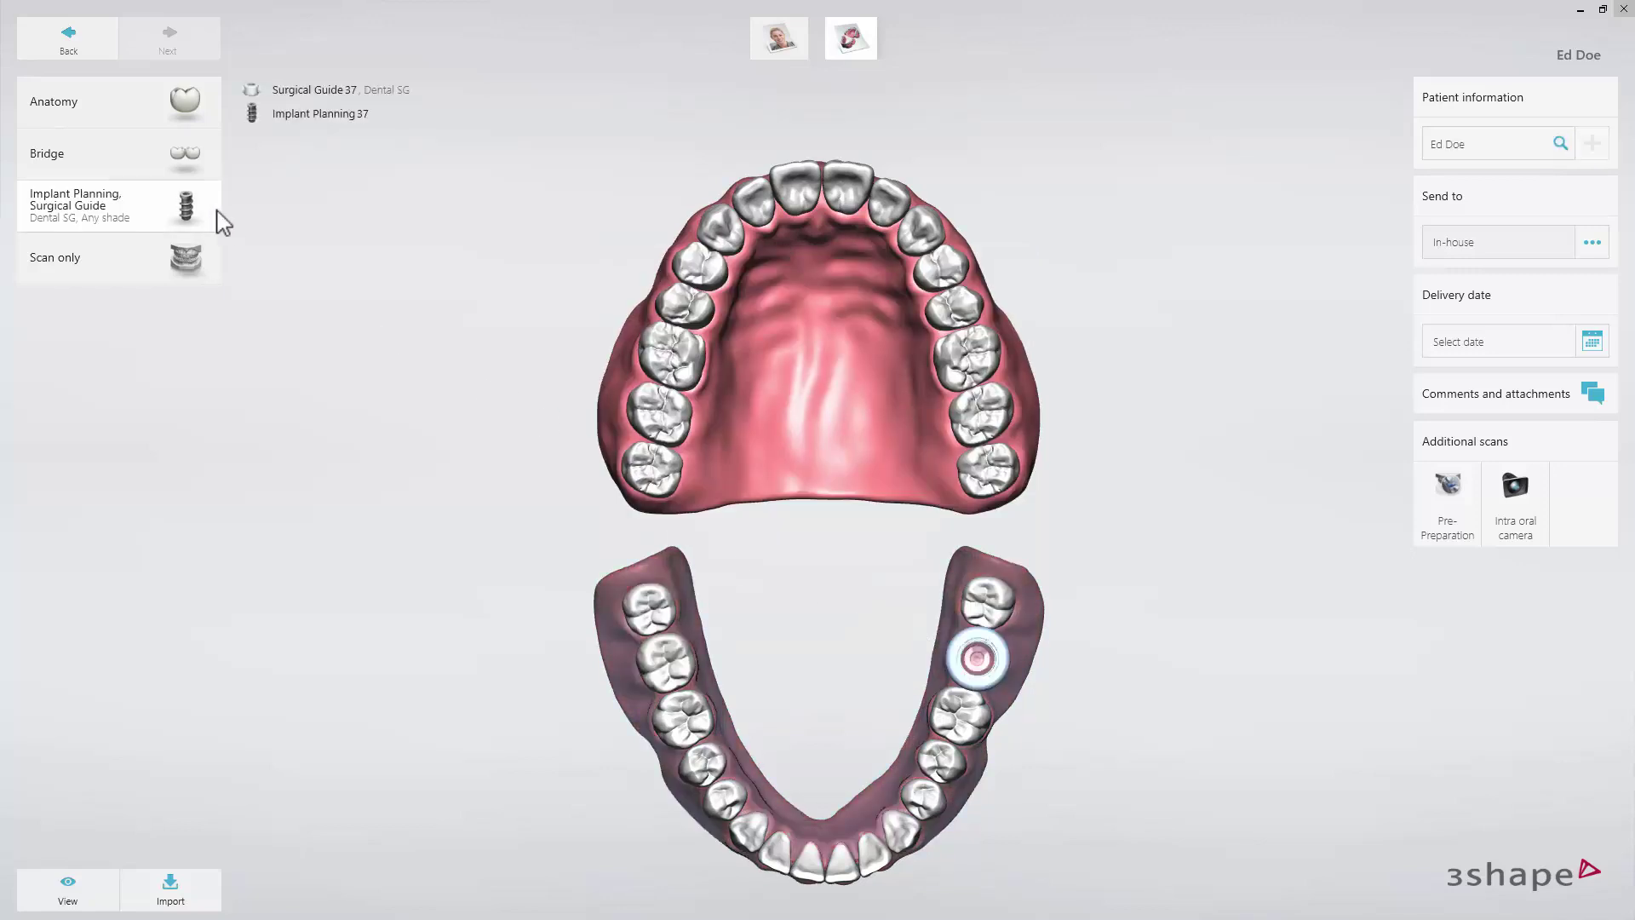
{"action": "mouse_move", "coordinate": [304, 263]}
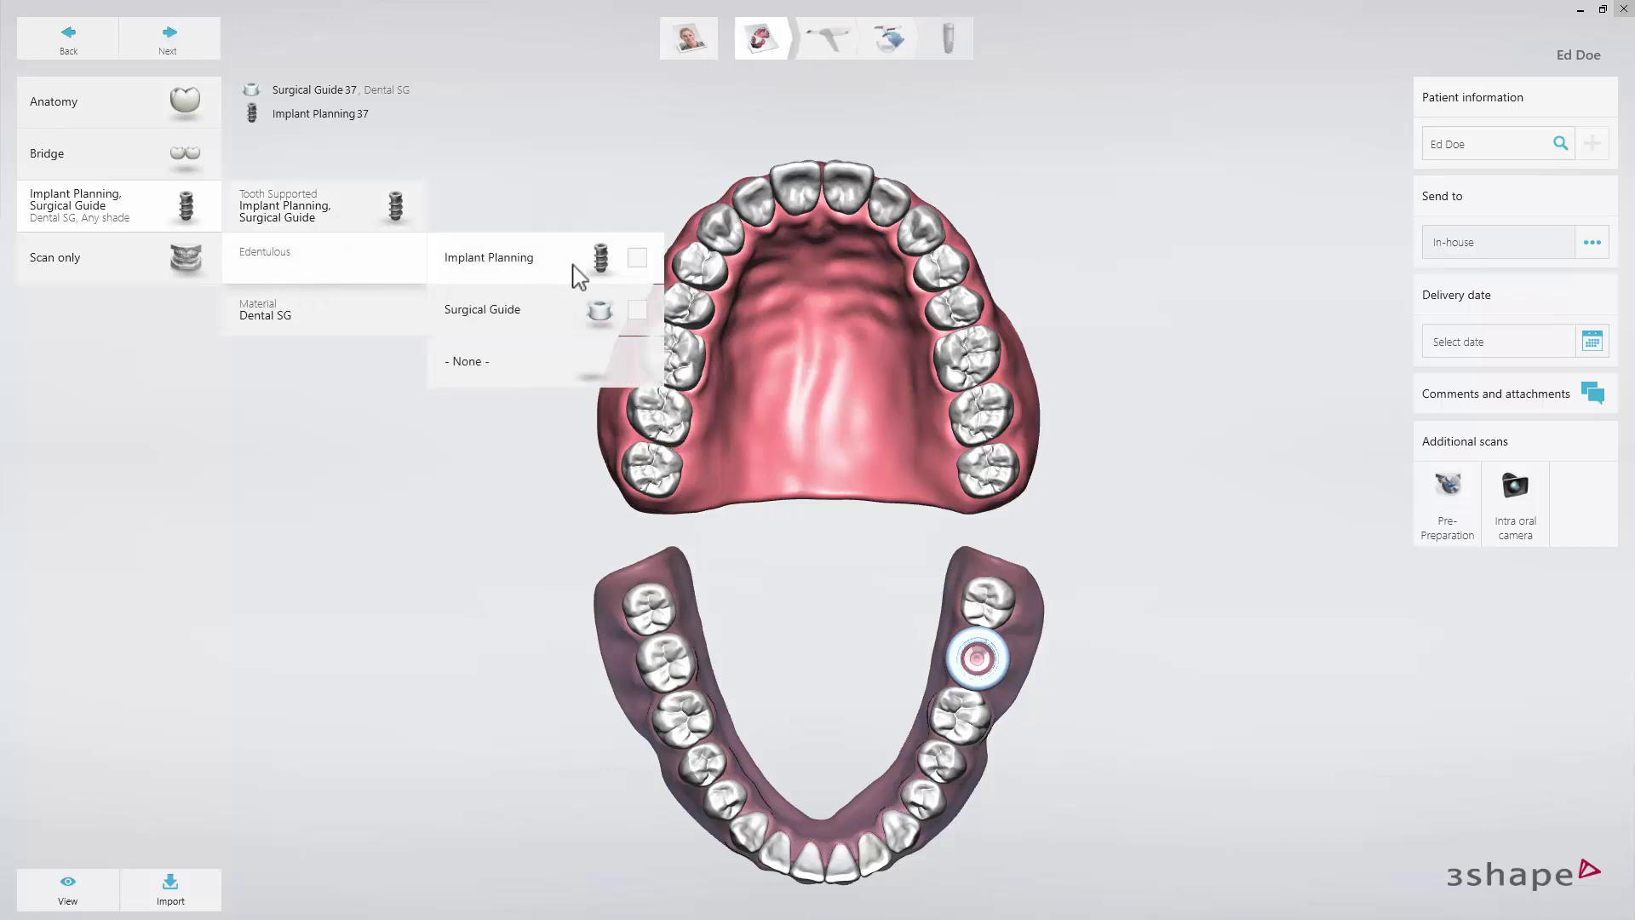
{"action": "left_click", "coordinate": [638, 259]}
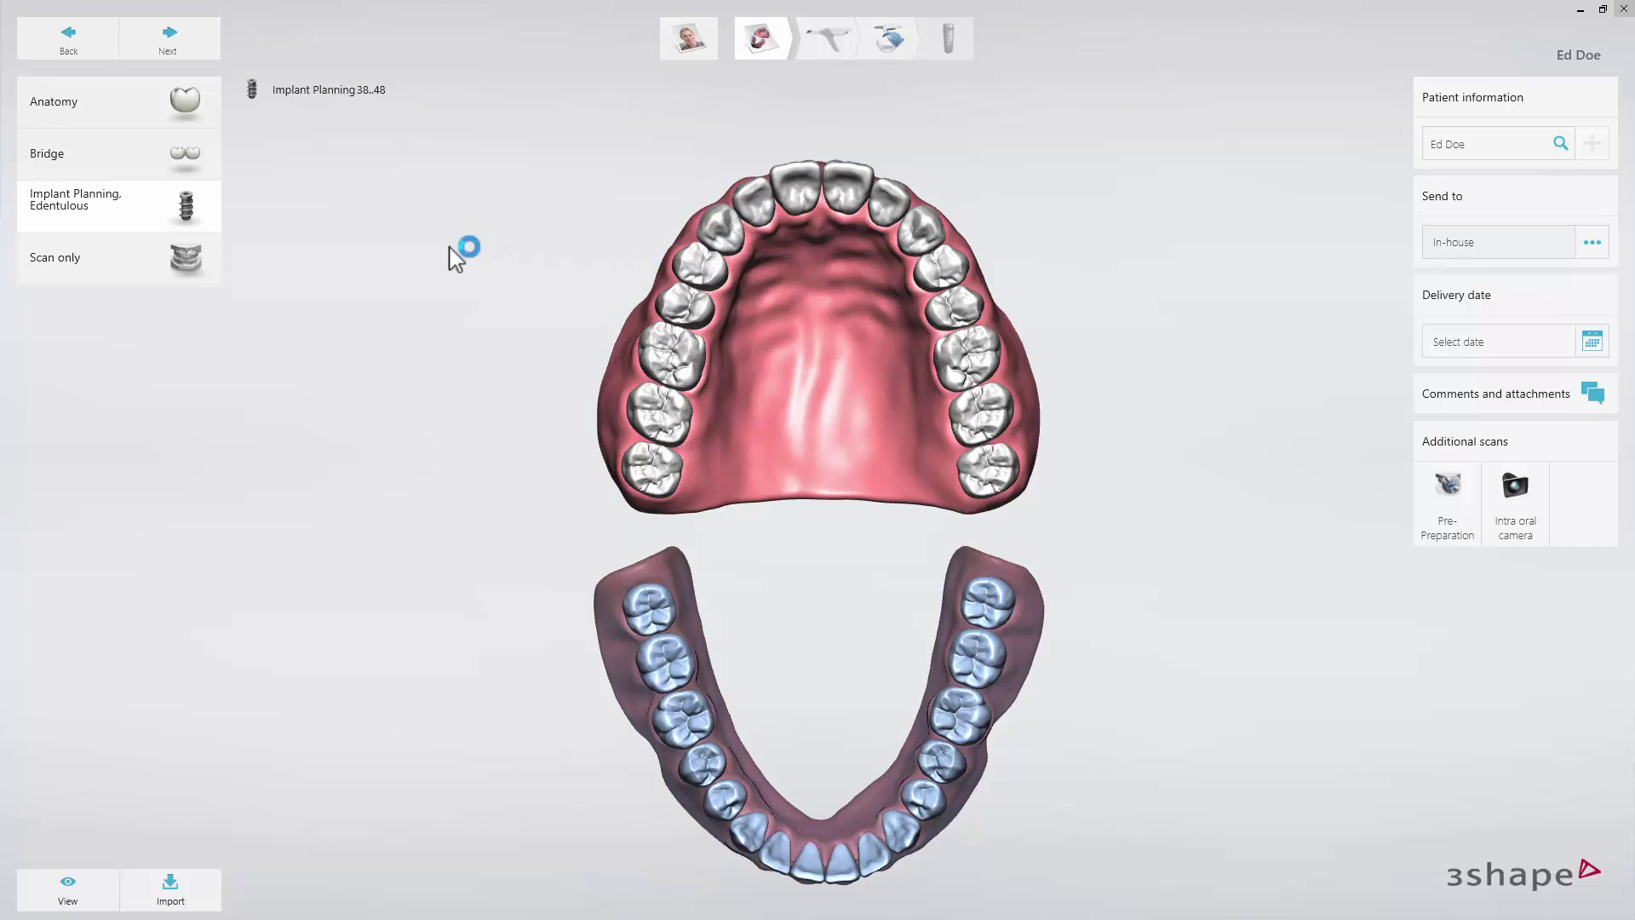
- Add a Surgical Guide to the edentulous lower-arch implant plan
{"action": "left_click", "coordinate": [208, 211]}
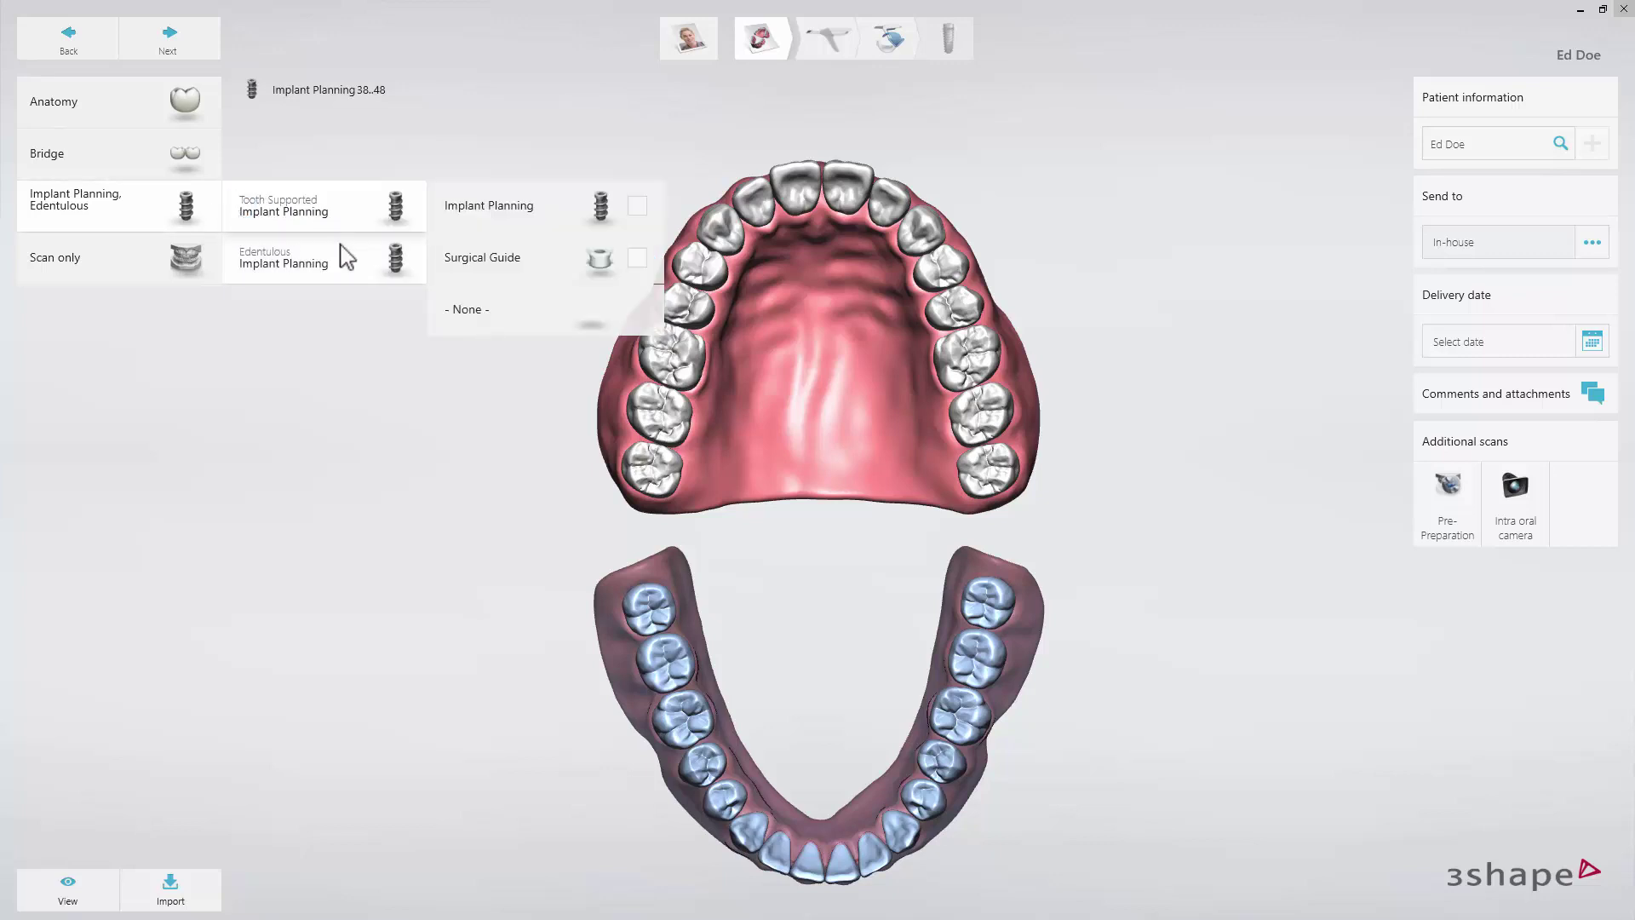
{"action": "mouse_move", "coordinate": [347, 256]}
{"action": "left_click", "coordinate": [630, 309]}
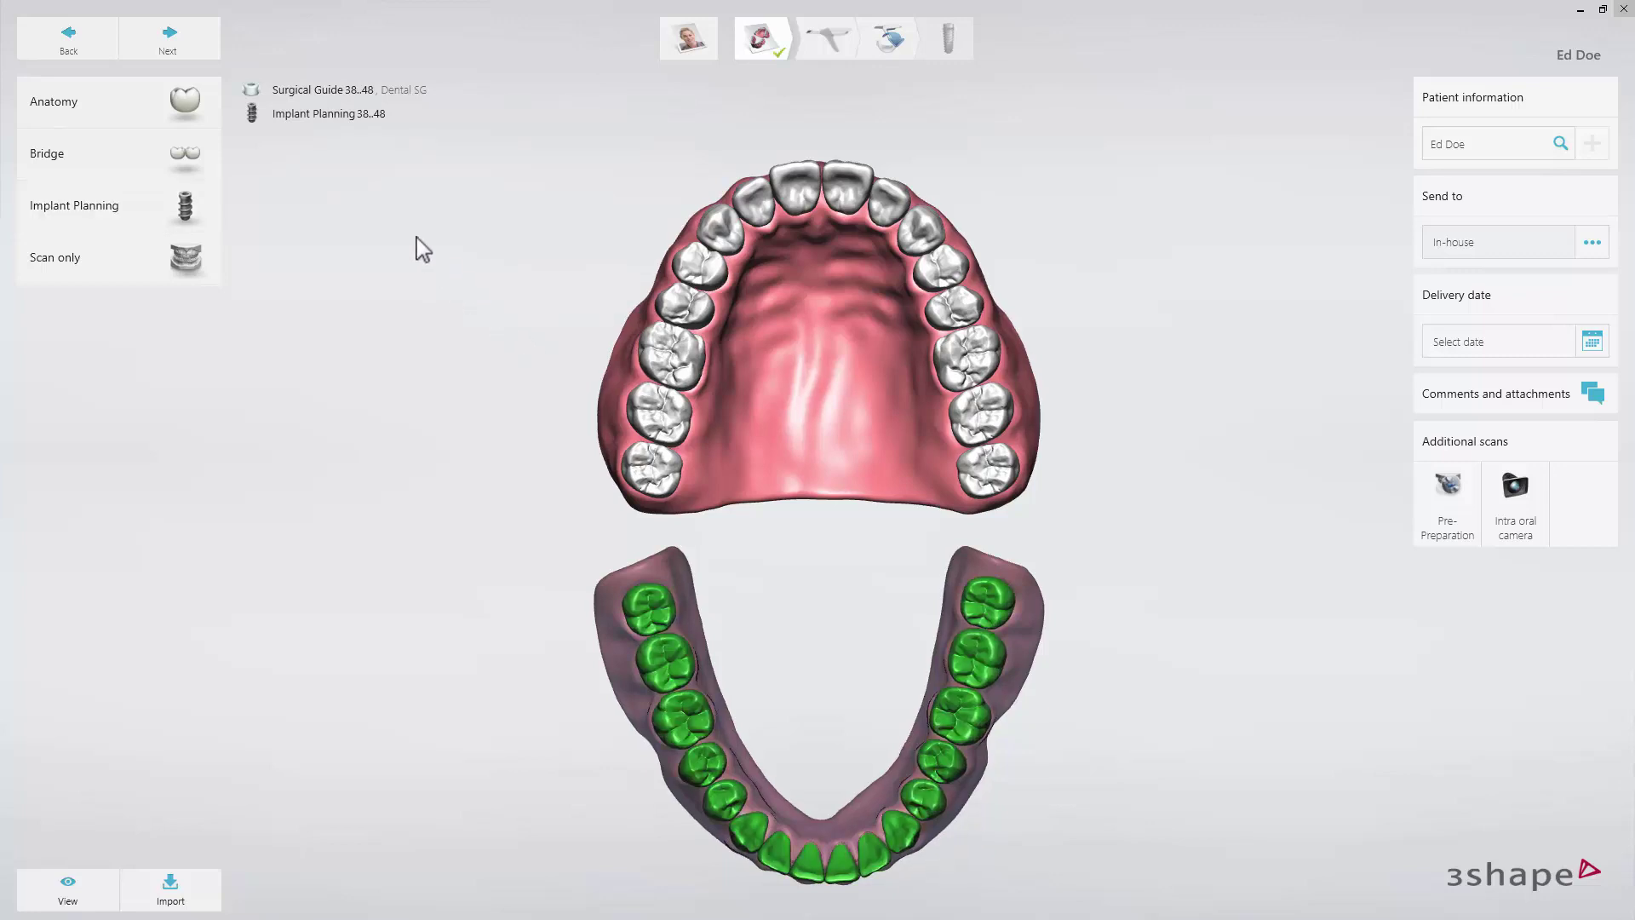
- Finish the order and advance to the Import scans step
{"action": "left_click", "coordinate": [209, 47]}
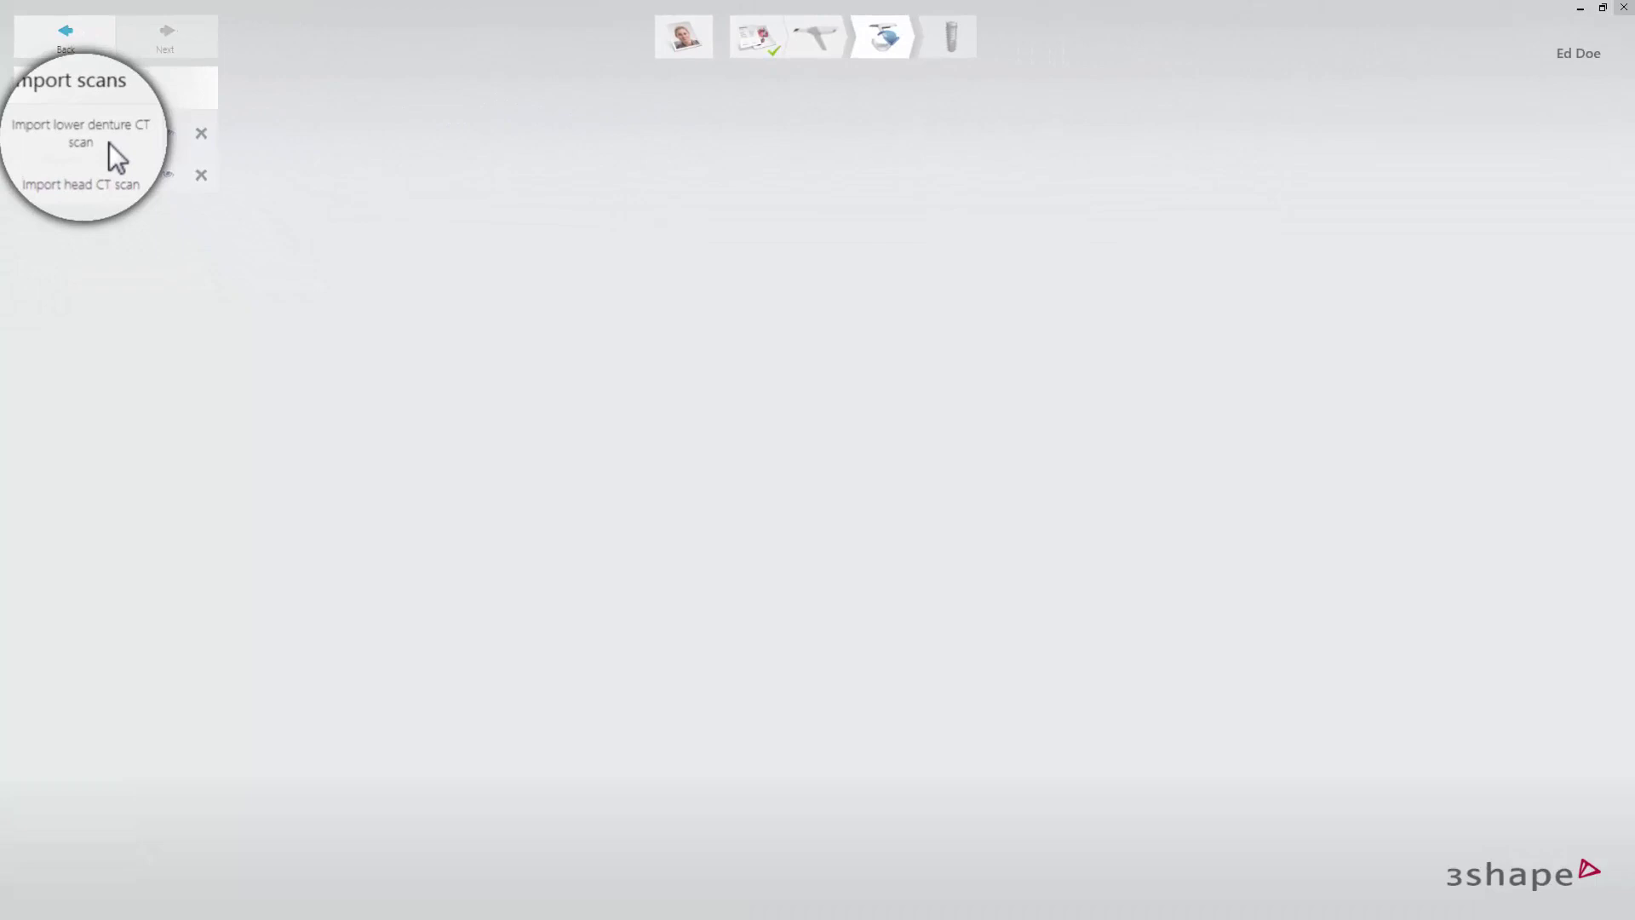
- Import the lower denture CT scan Anonymous_0.dcm from Denture_17_32 after checking axial and coronal slices
{"action": "left_click", "coordinate": [100, 145]}
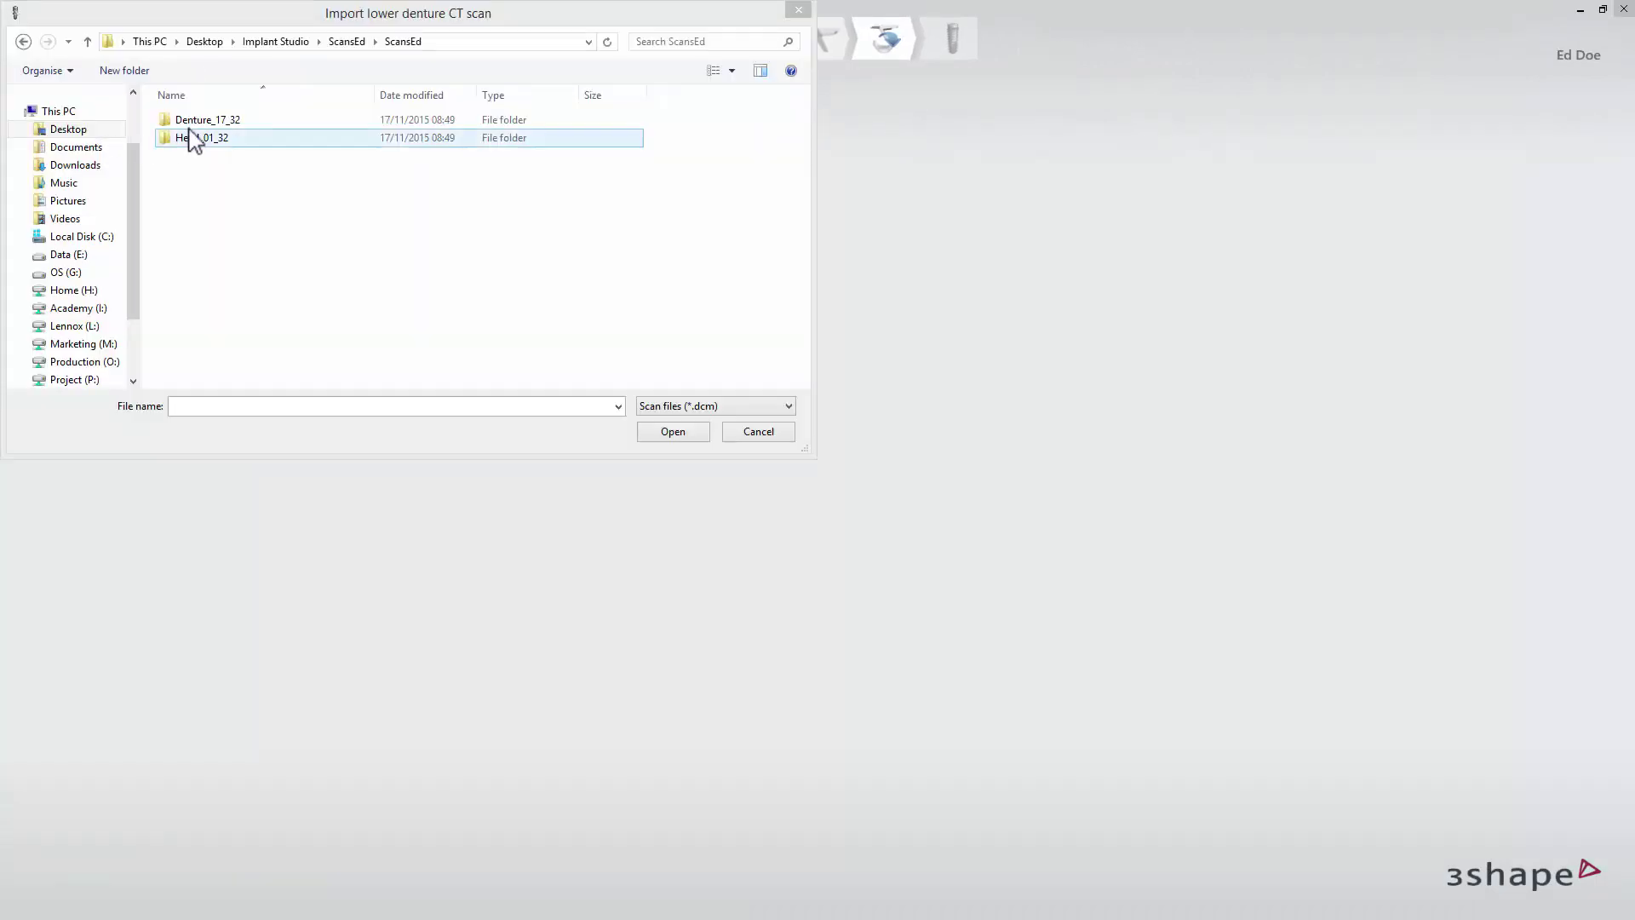
{"action": "double_click", "coordinate": [192, 120]}
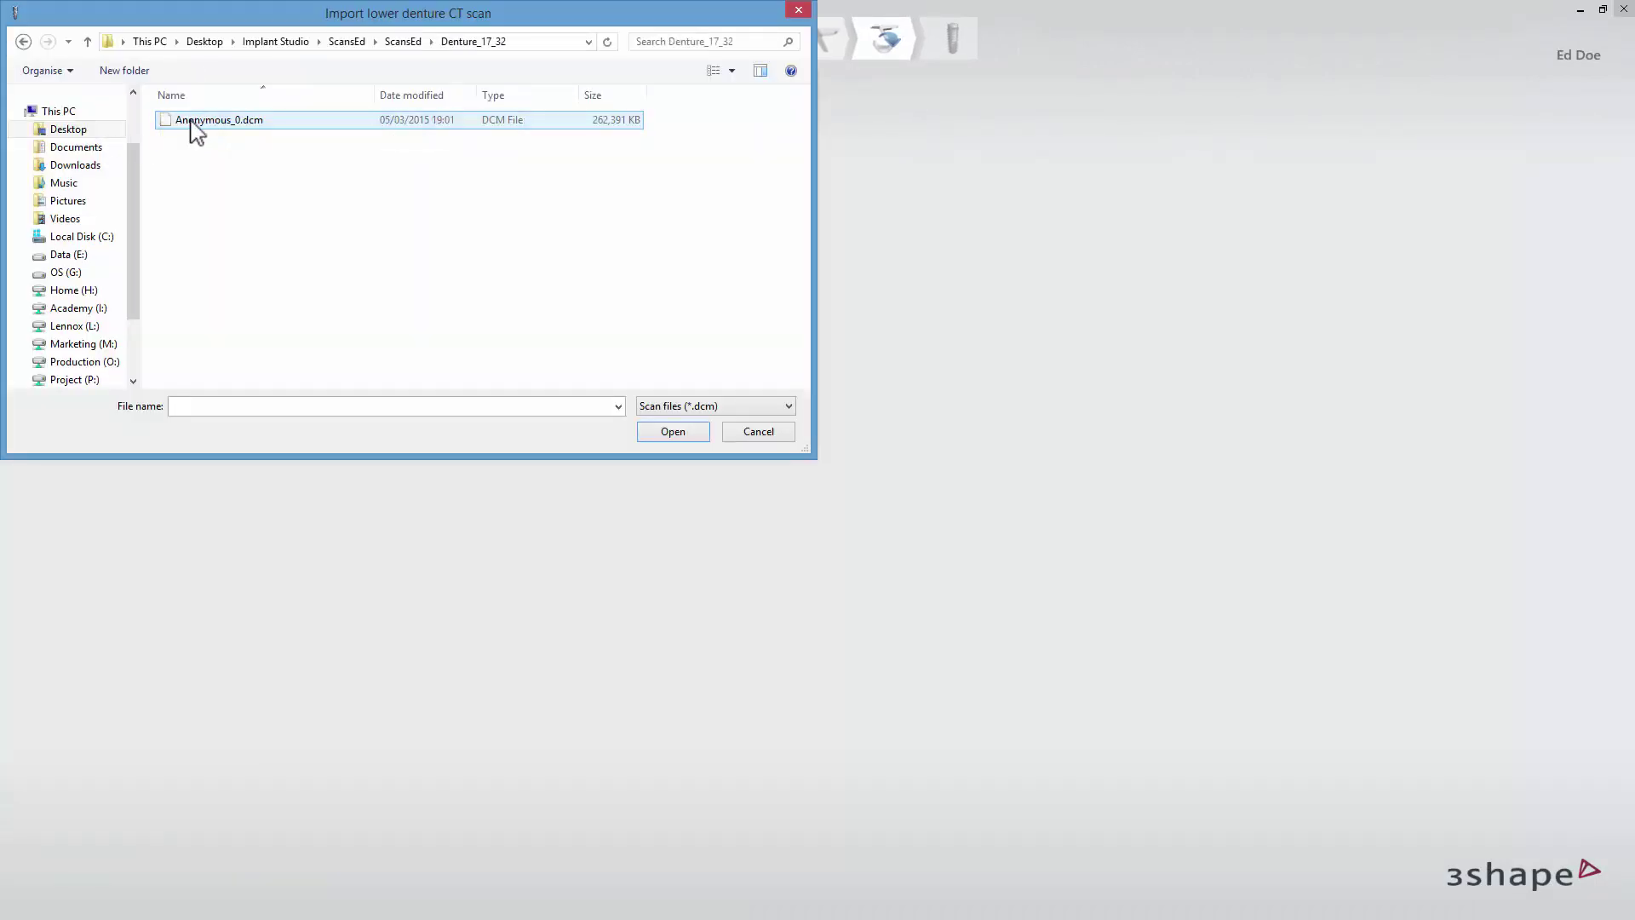
{"action": "double_click", "coordinate": [192, 120]}
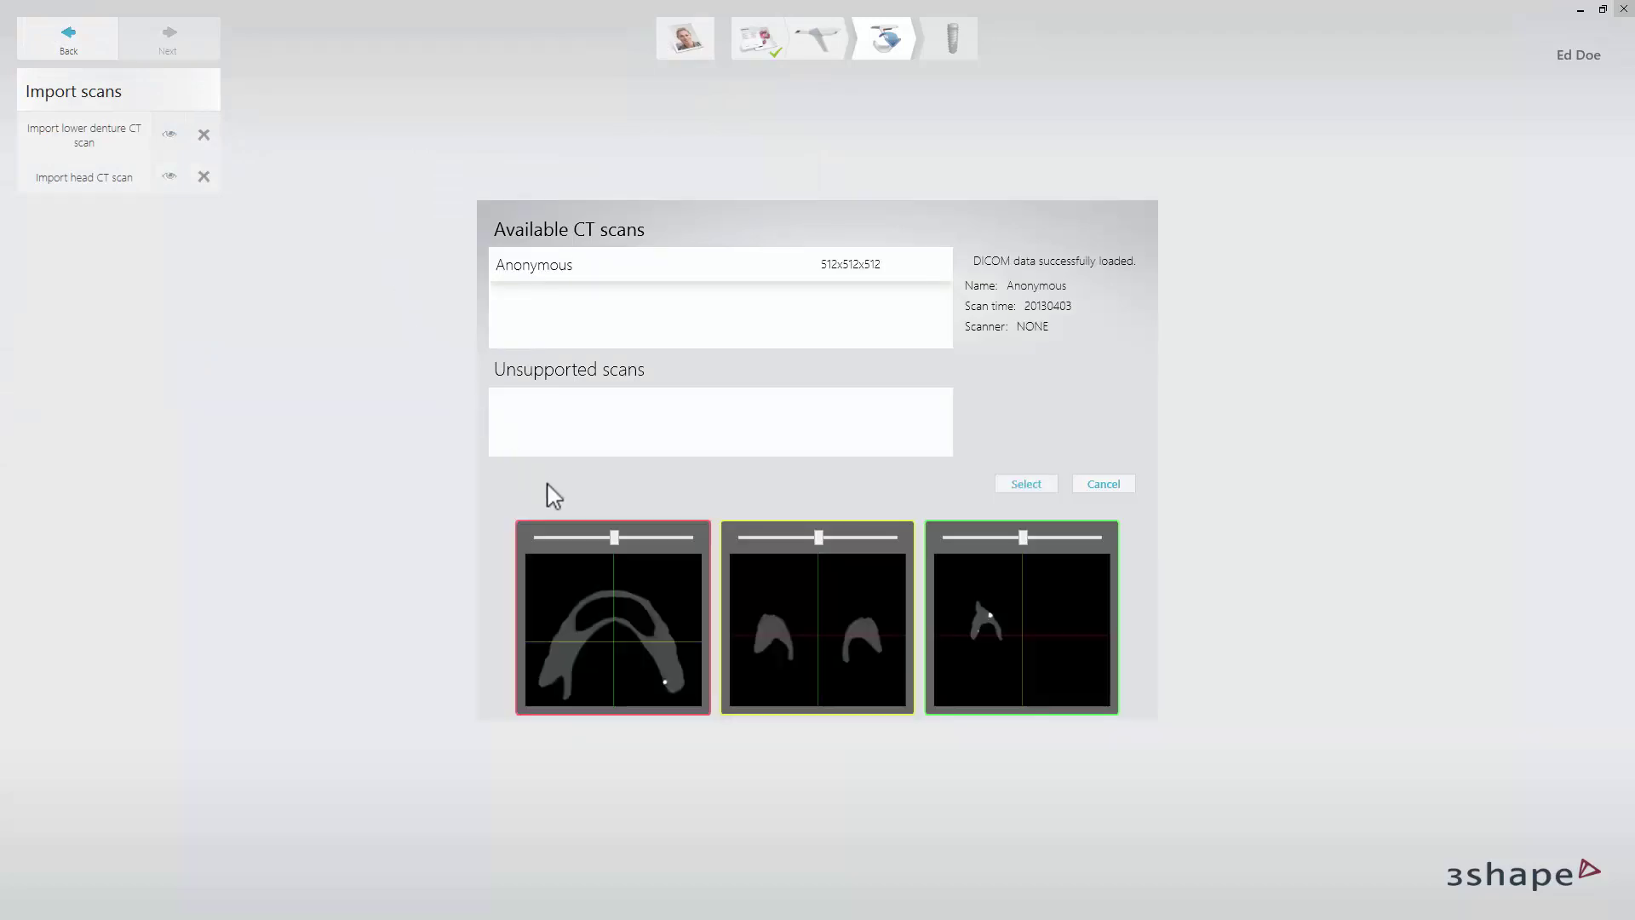
{"action": "mouse_move", "coordinate": [614, 534]}
{"action": "left_mouse_down"}
{"action": "mouse_move", "coordinate": [640, 539]}
{"action": "mouse_move", "coordinate": [610, 536]}
{"action": "left_mouse_up"}
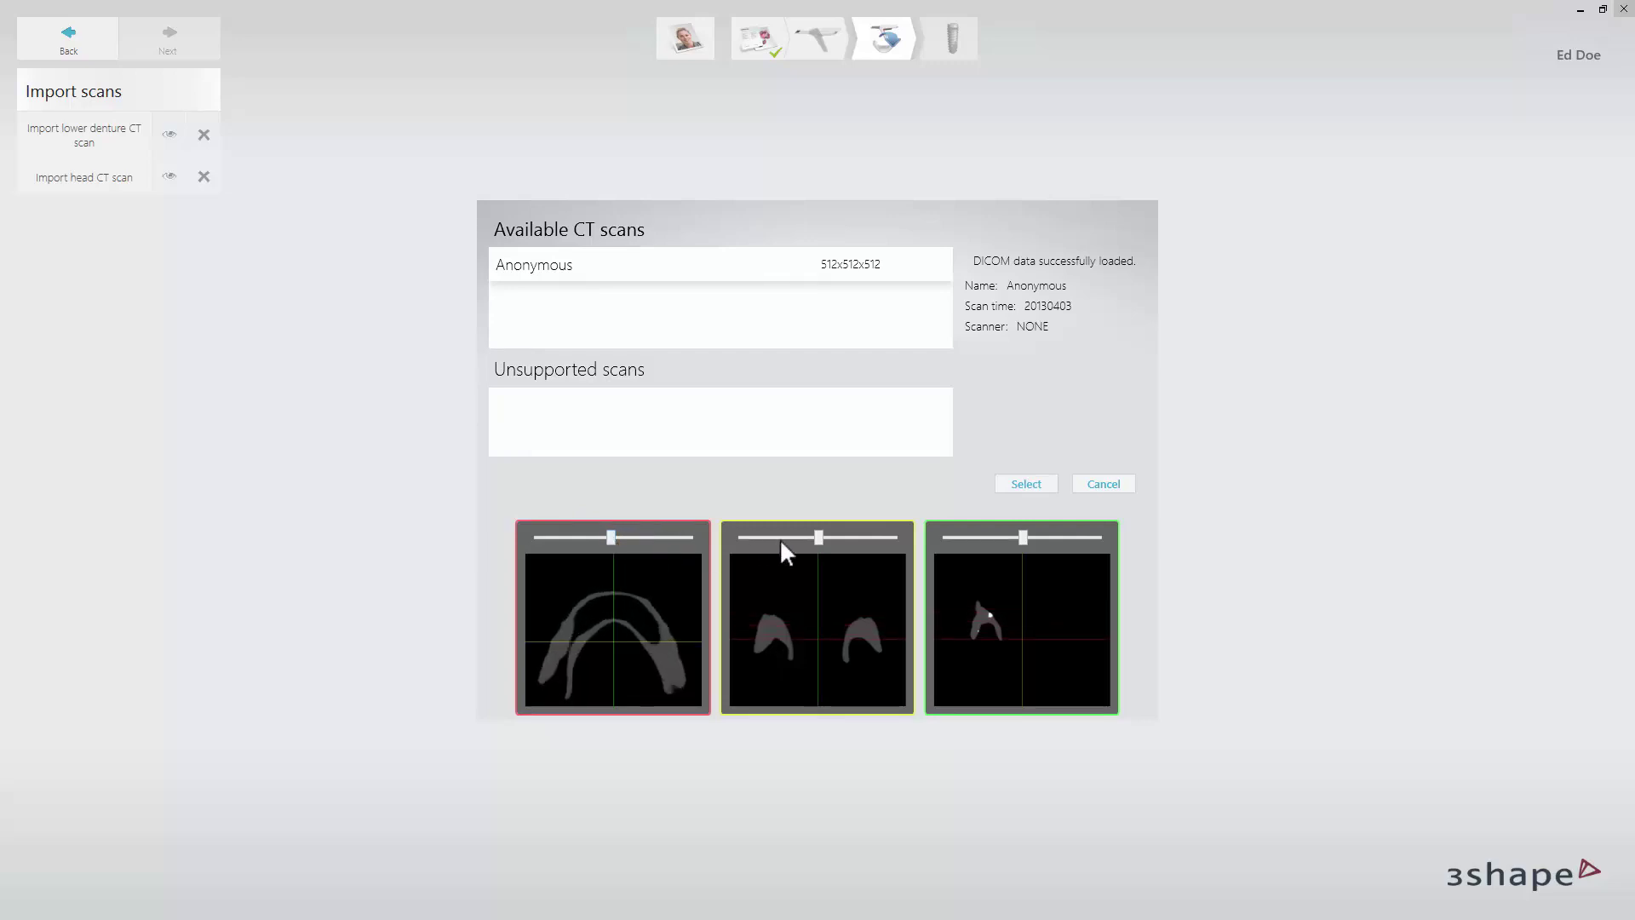
{"action": "left_click_drag", "start_coordinate": [819, 538], "coordinate": [822, 538]}
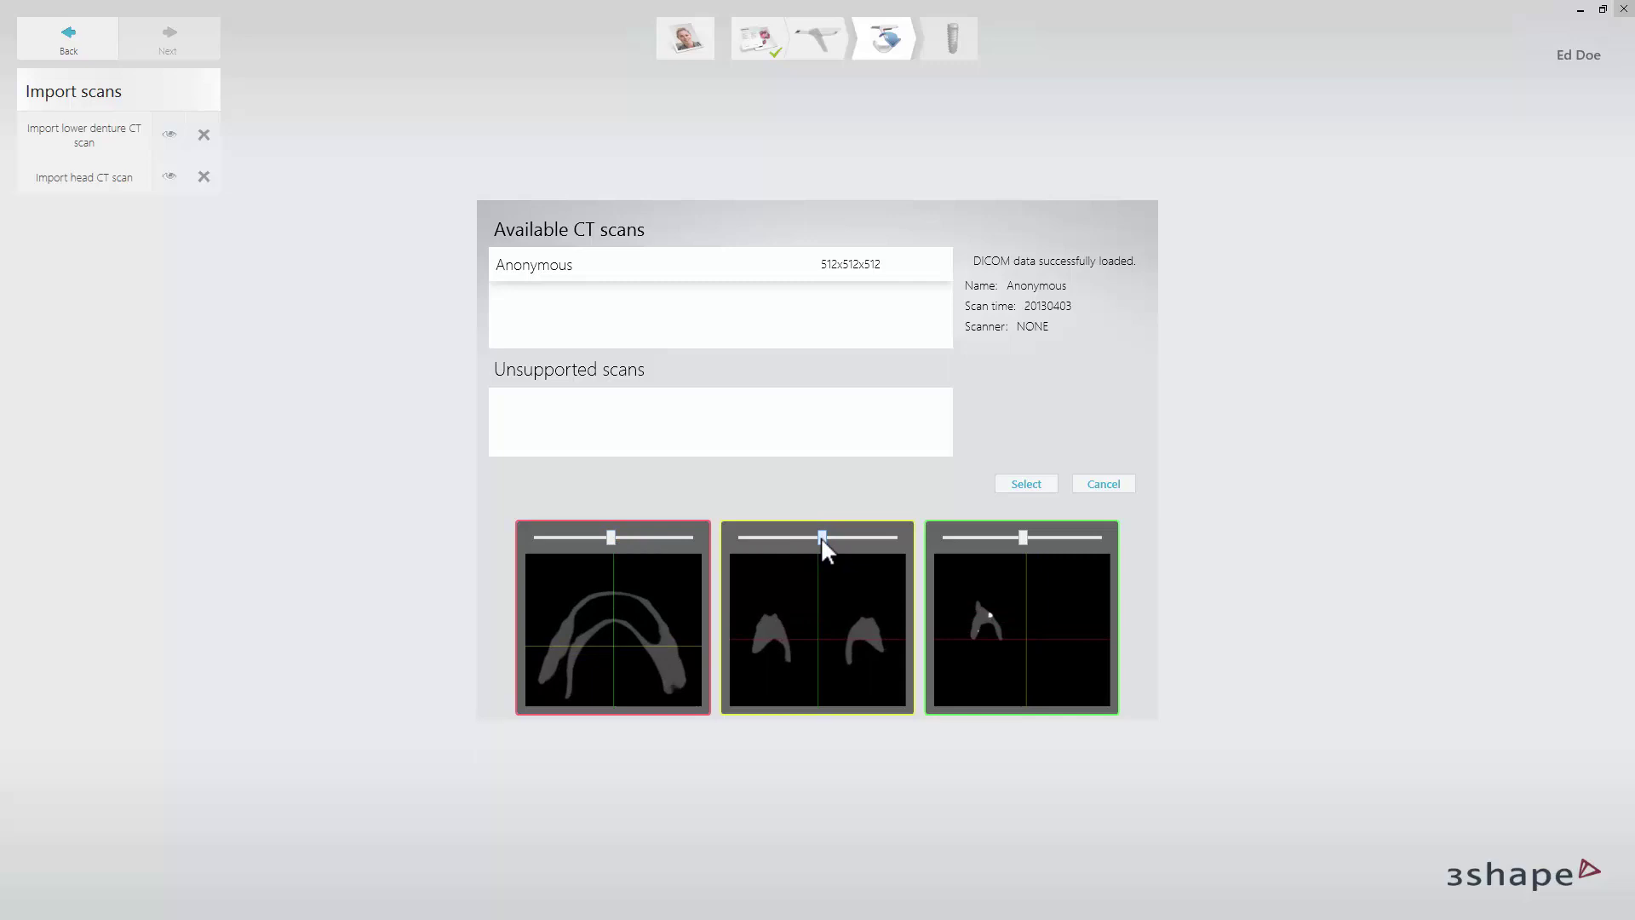
{"action": "left_click", "coordinate": [1019, 491]}
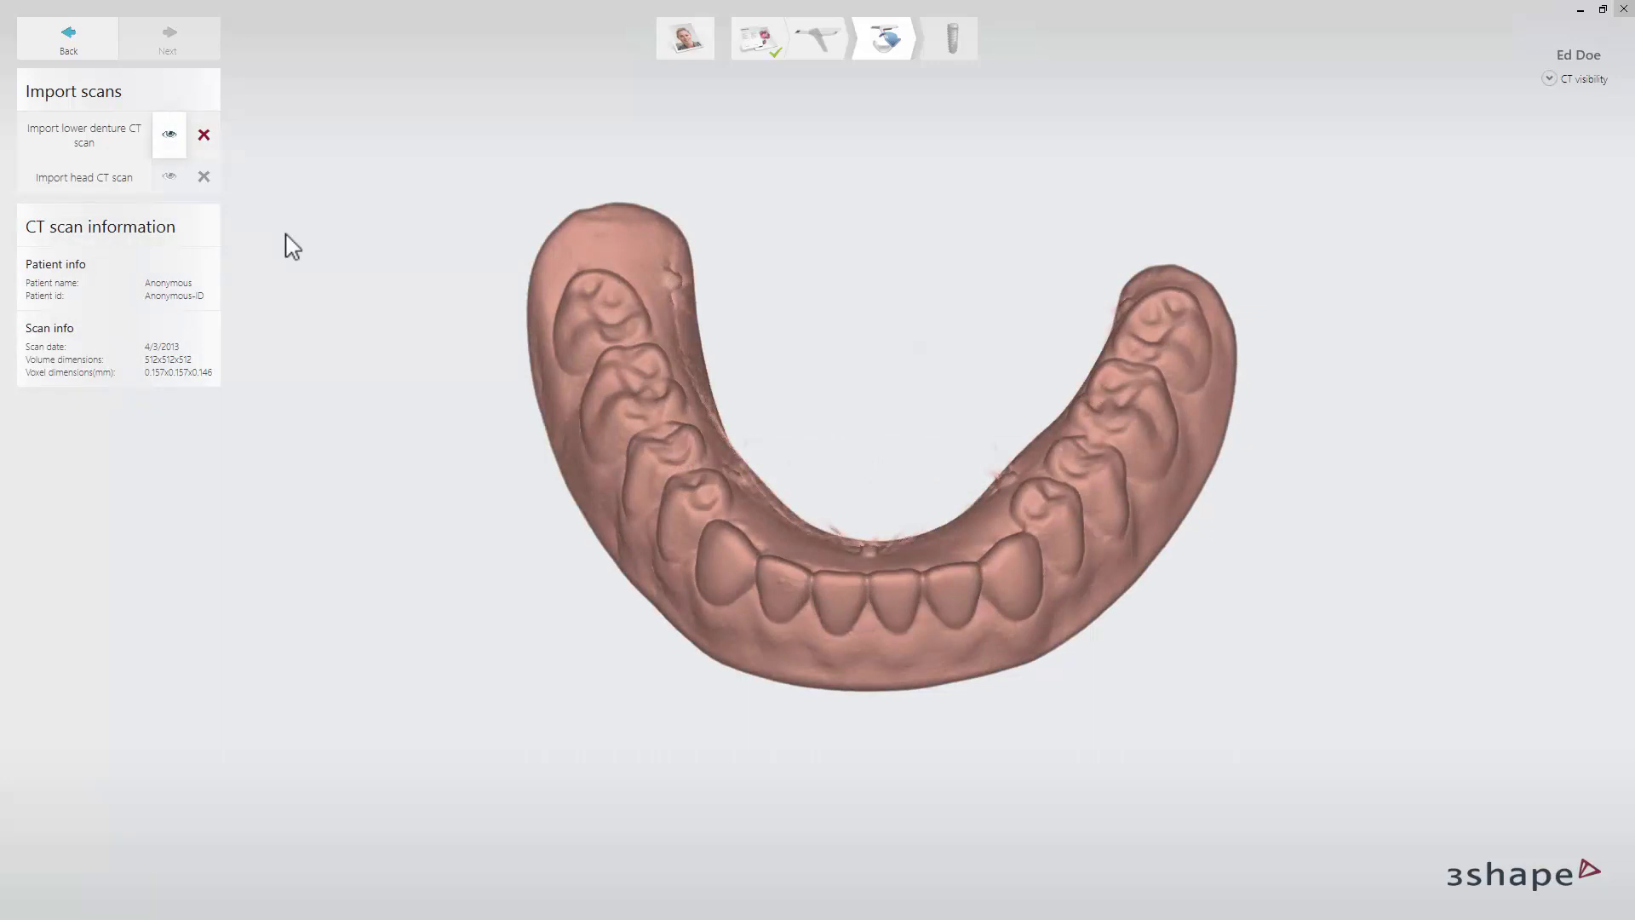
- Import the head CT scan Anonymous_0.dcm from Head_01_32 after checking axial and coronal slices
{"action": "left_click", "coordinate": [137, 179]}
{"action": "double_click", "coordinate": [260, 139]}
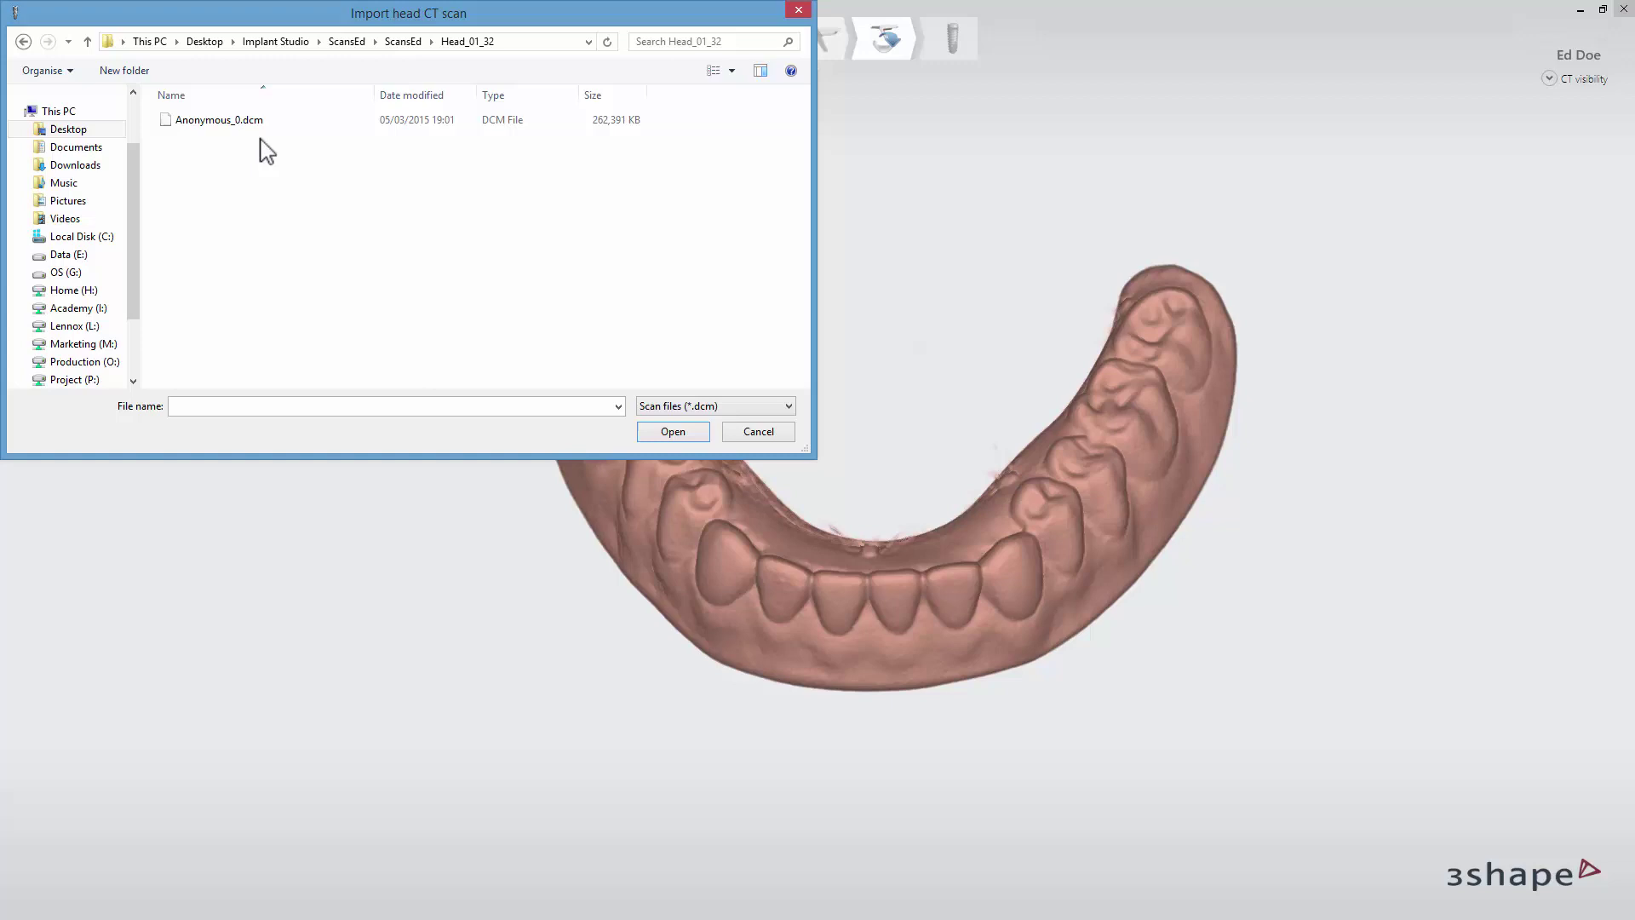
{"action": "left_click", "coordinate": [259, 121]}
{"action": "double_click", "coordinate": [260, 121]}
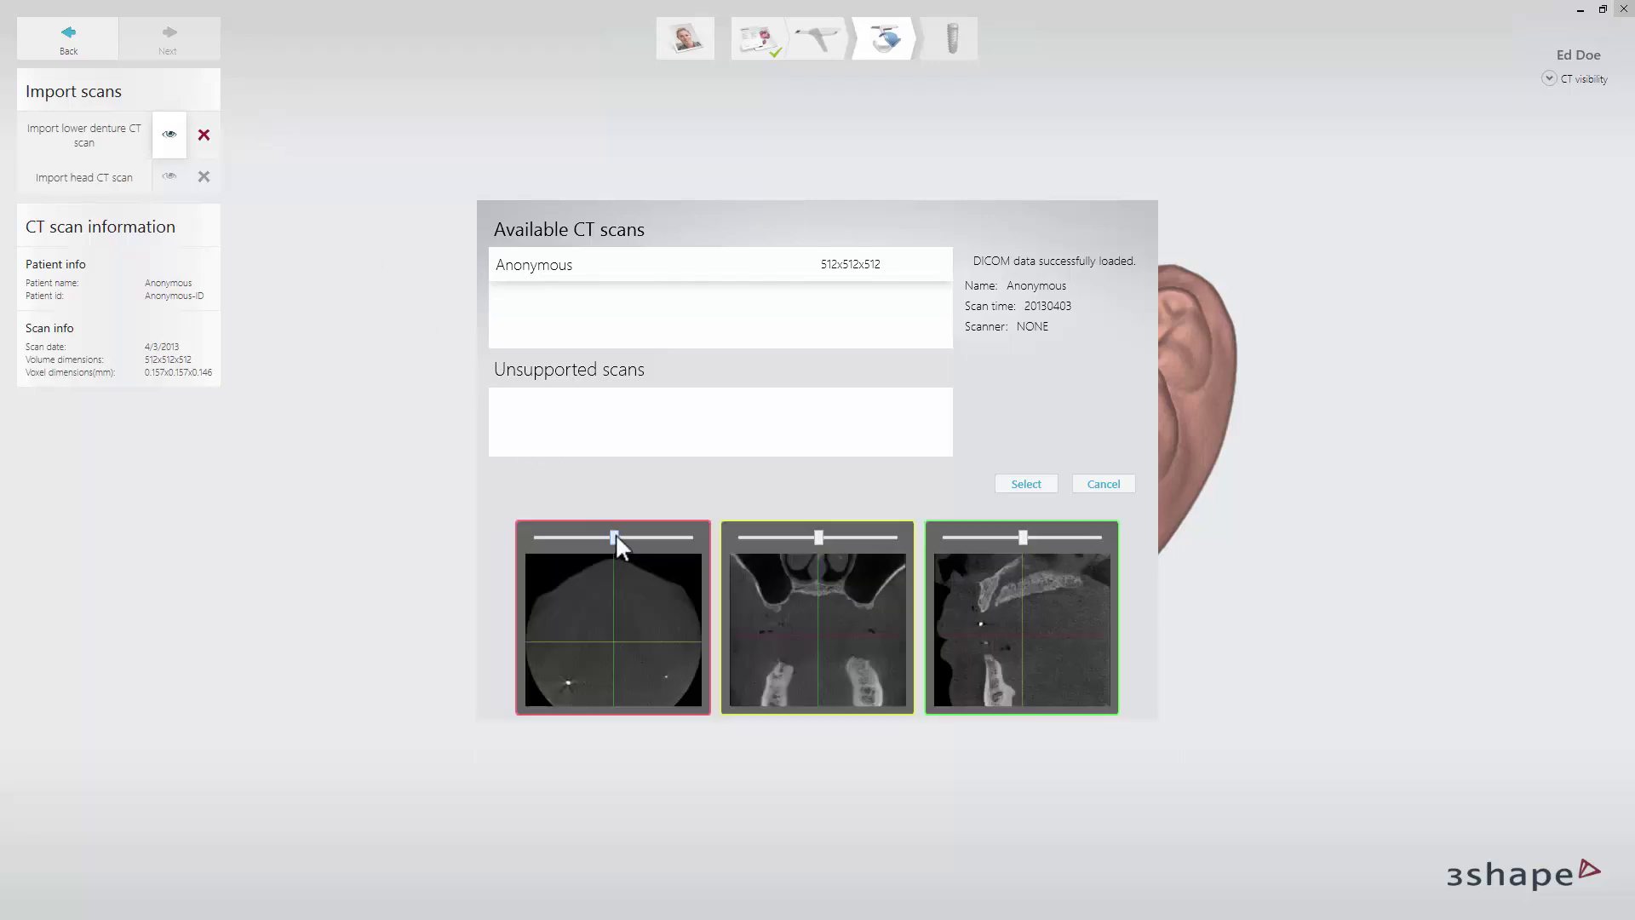
{"action": "left_click_drag", "start_coordinate": [614, 537], "coordinate": [656, 537]}
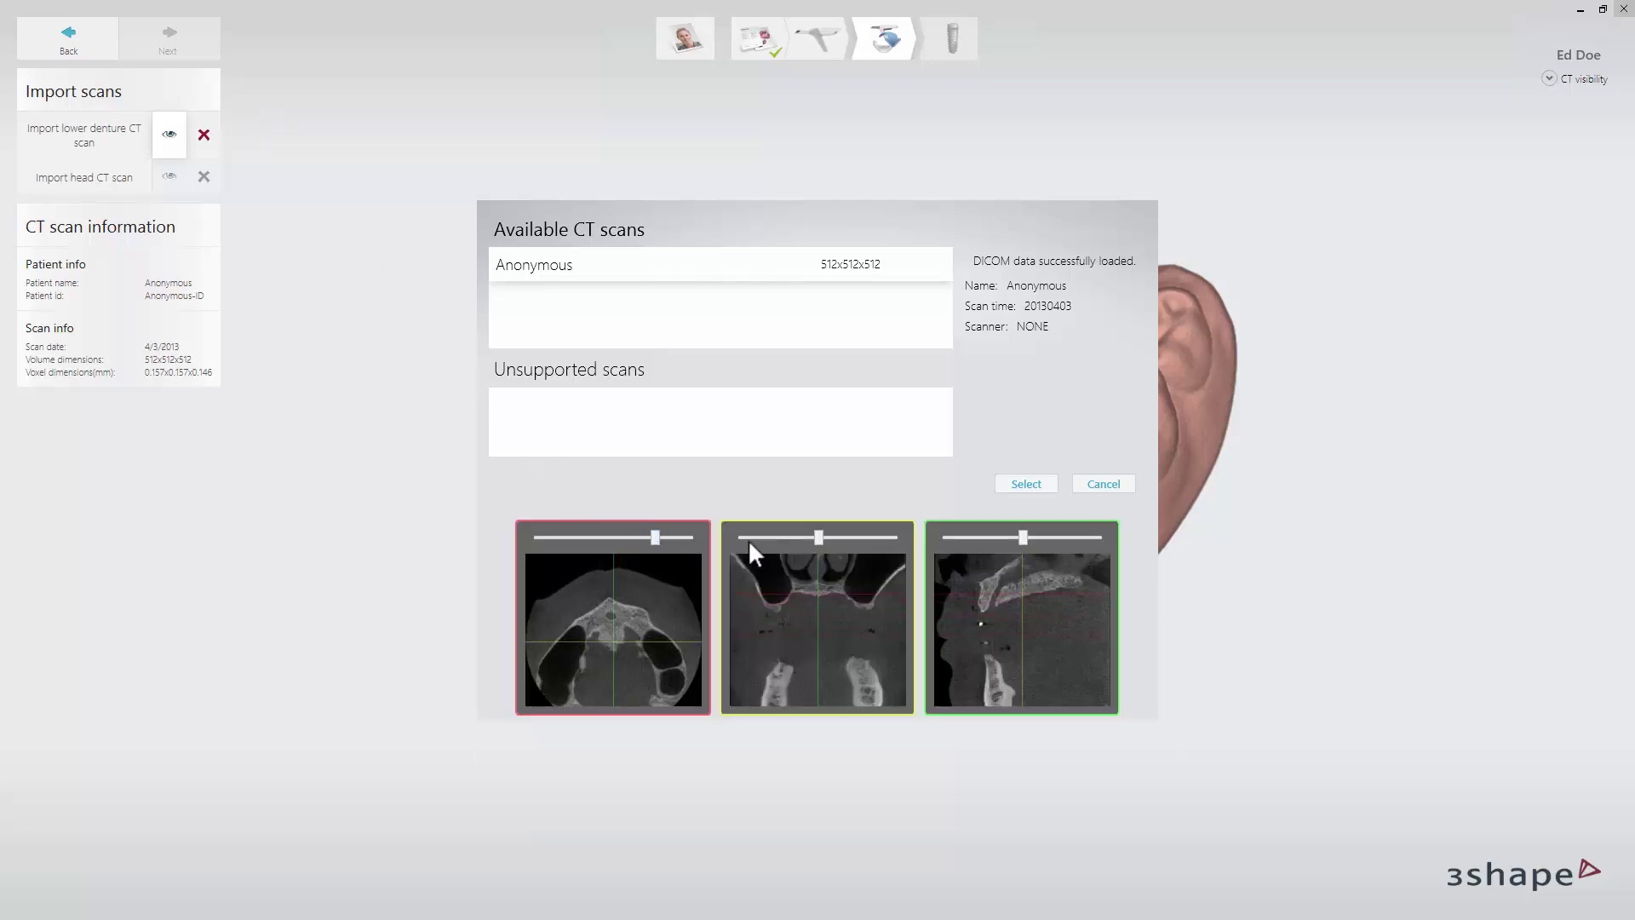
{"action": "mouse_move", "coordinate": [818, 537]}
{"action": "left_mouse_down"}
{"action": "mouse_move", "coordinate": [850, 536]}
{"action": "mouse_move", "coordinate": [815, 539]}
{"action": "left_mouse_up"}
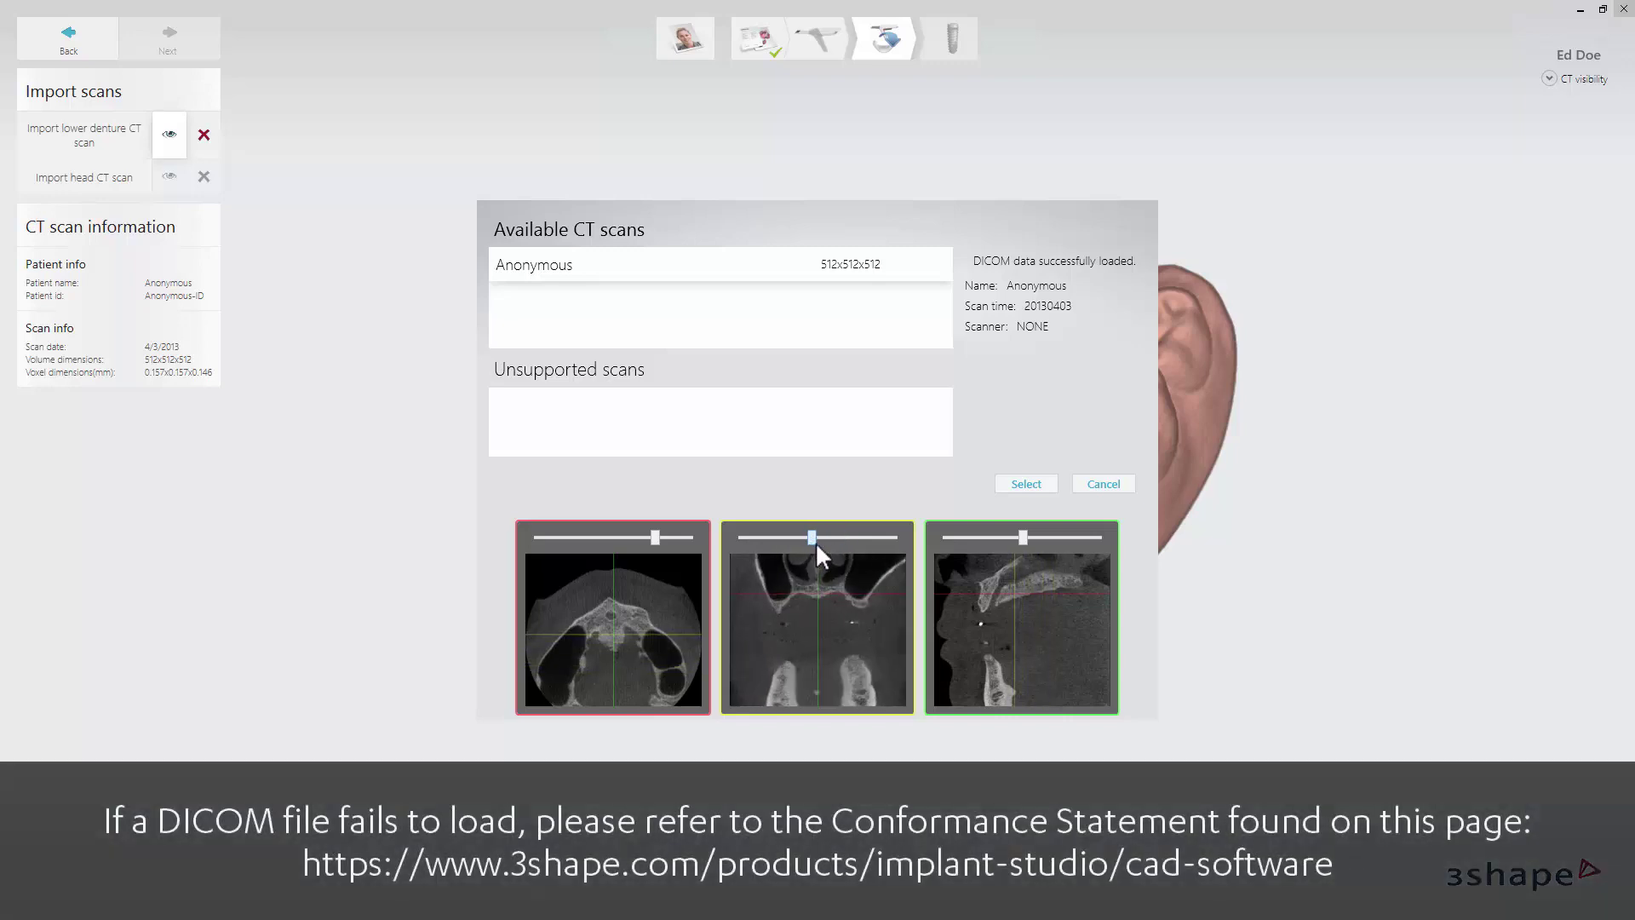
{"action": "left_click", "coordinate": [1027, 484]}
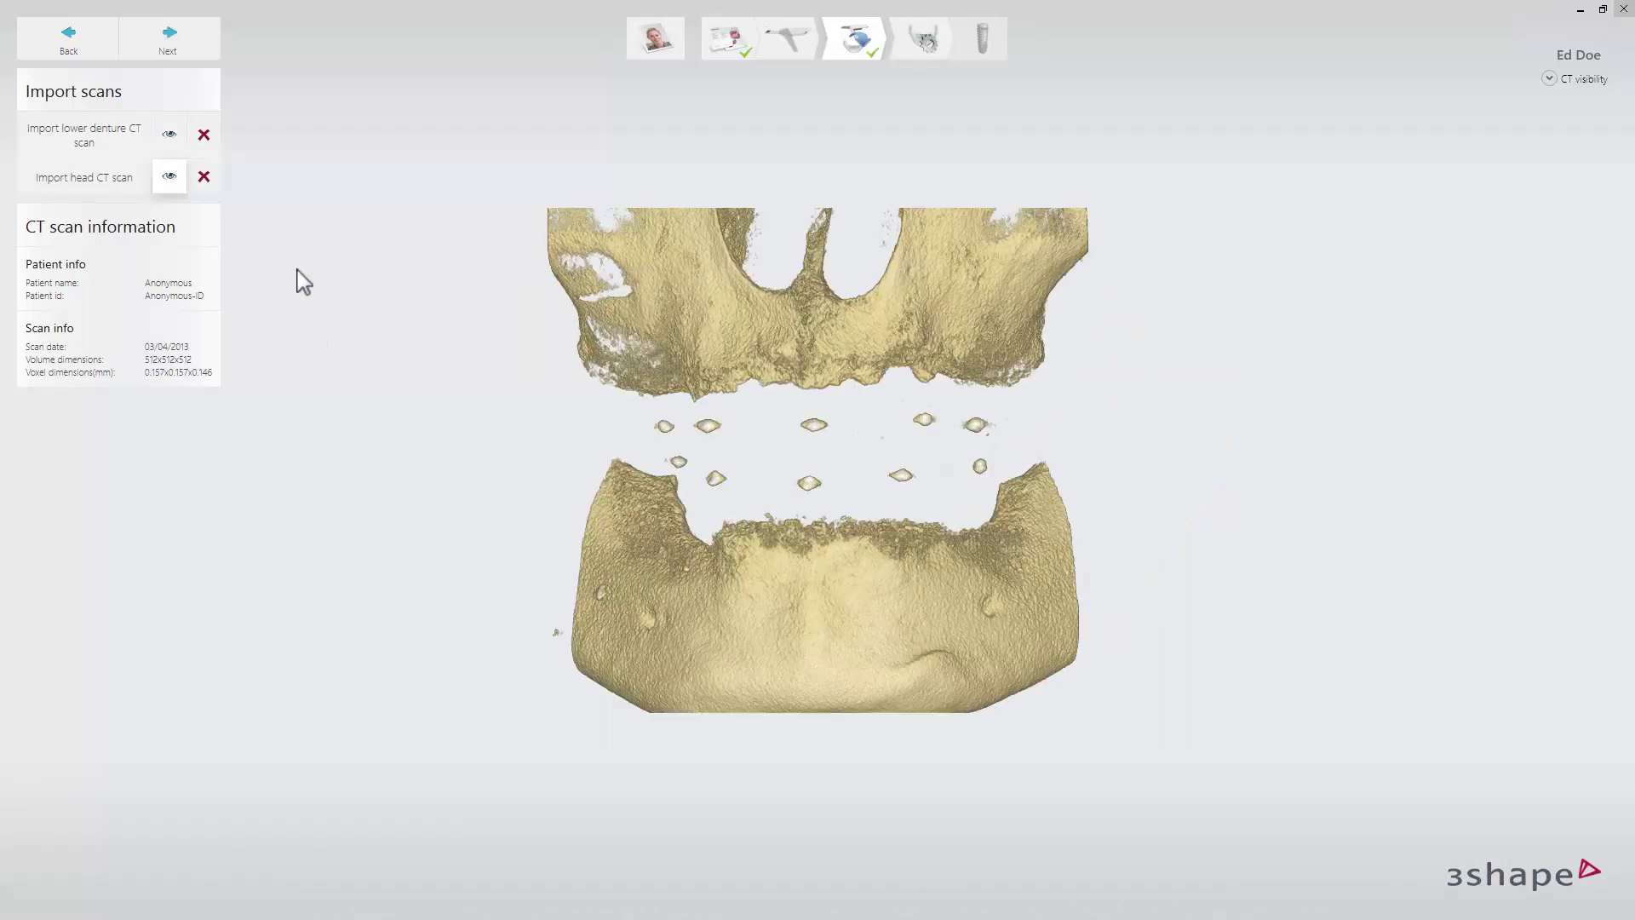
- Advance to the Cropping step for the CT scan volumes
{"action": "left_click", "coordinate": [211, 46]}
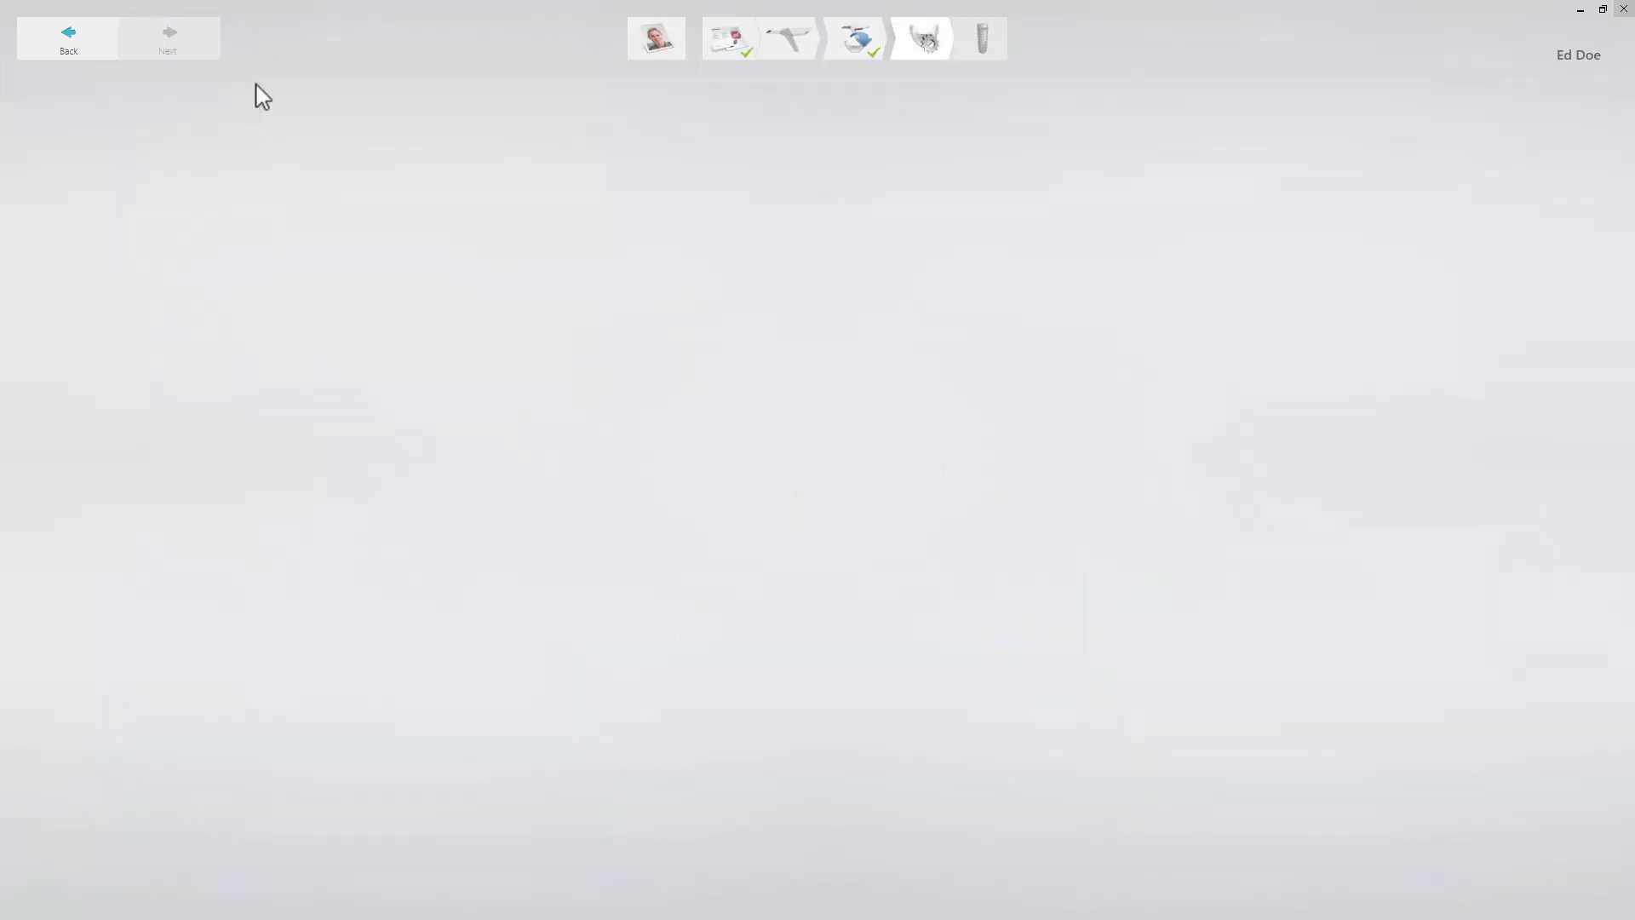